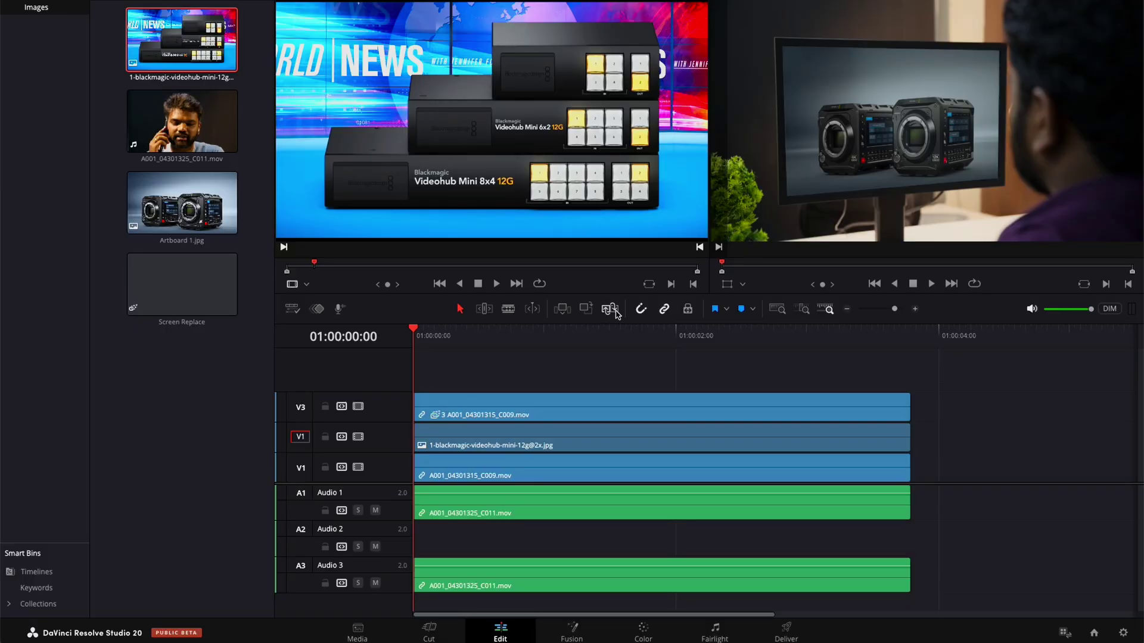
Play the finished timeline to preview the Videohub image on the monitor screen
key(space)
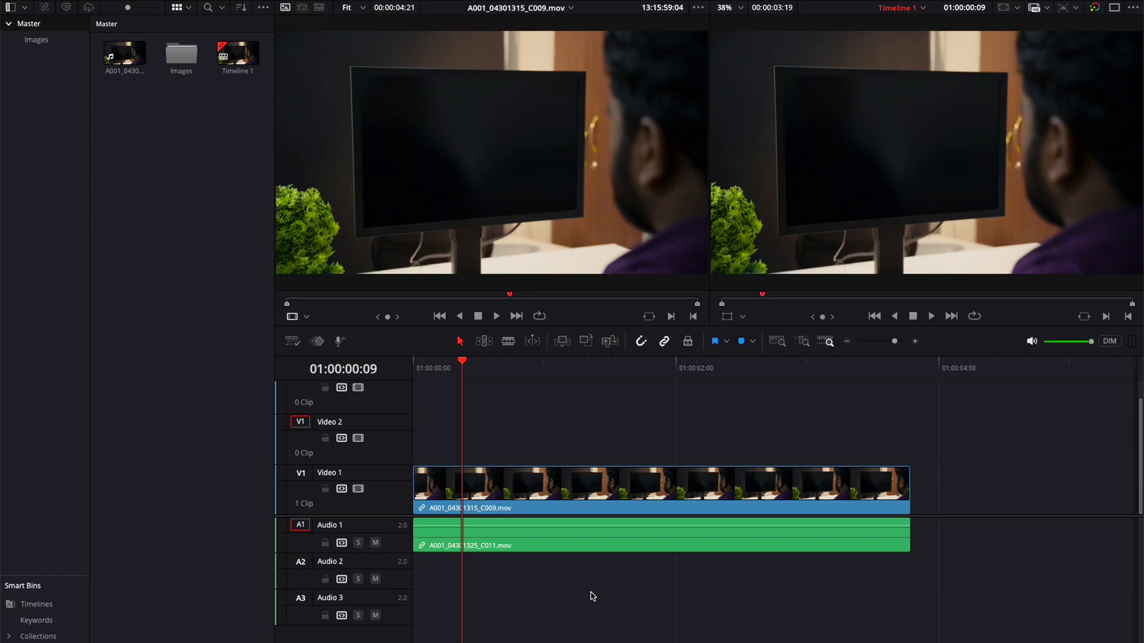
mouse_move(454, 367)
mouse_down()
mouse_move(436, 367)
mouse_move(784, 368)
mouse_move(420, 380)
mouse_up()
key(space)
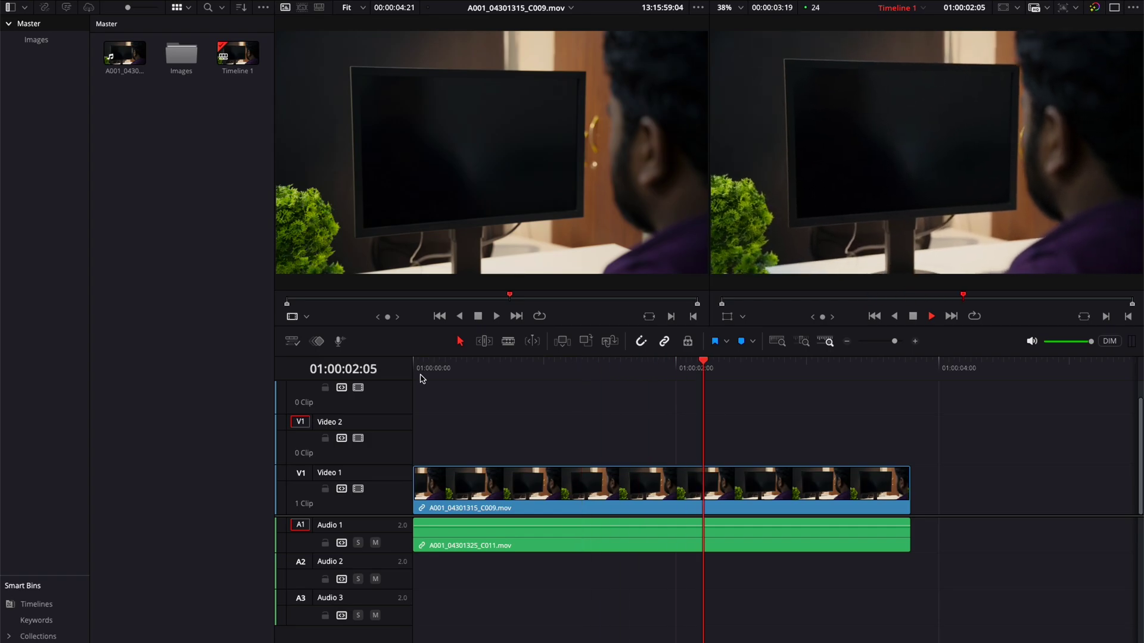
key(space)
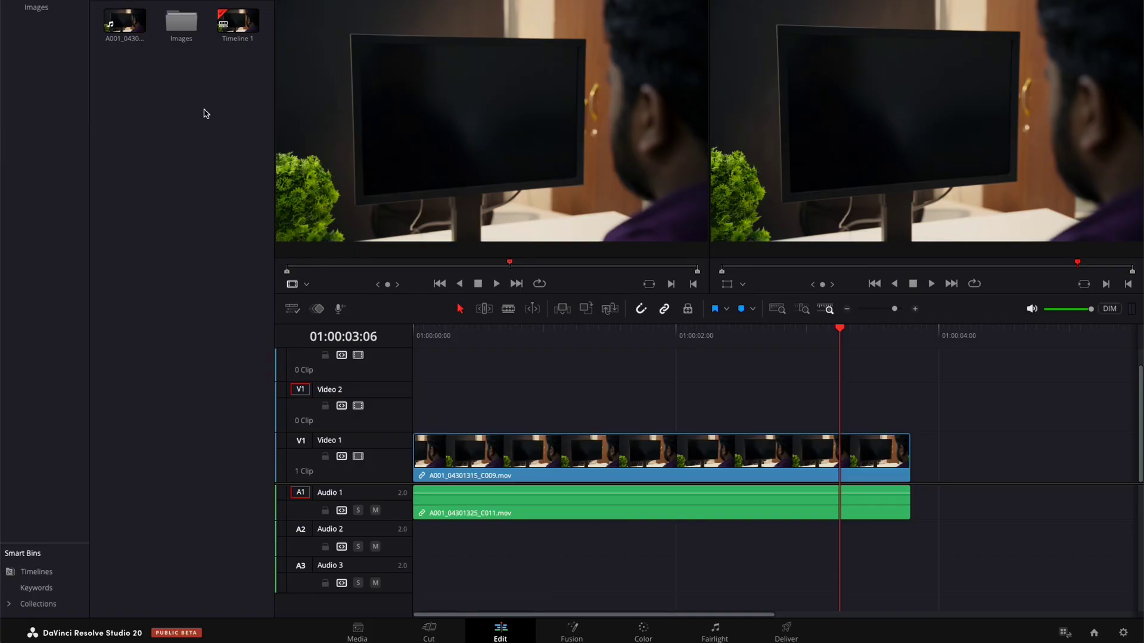
Place Artboard 1.jpg from the Images bin on Video 2 and cut off its overhang
double_click(186, 32)
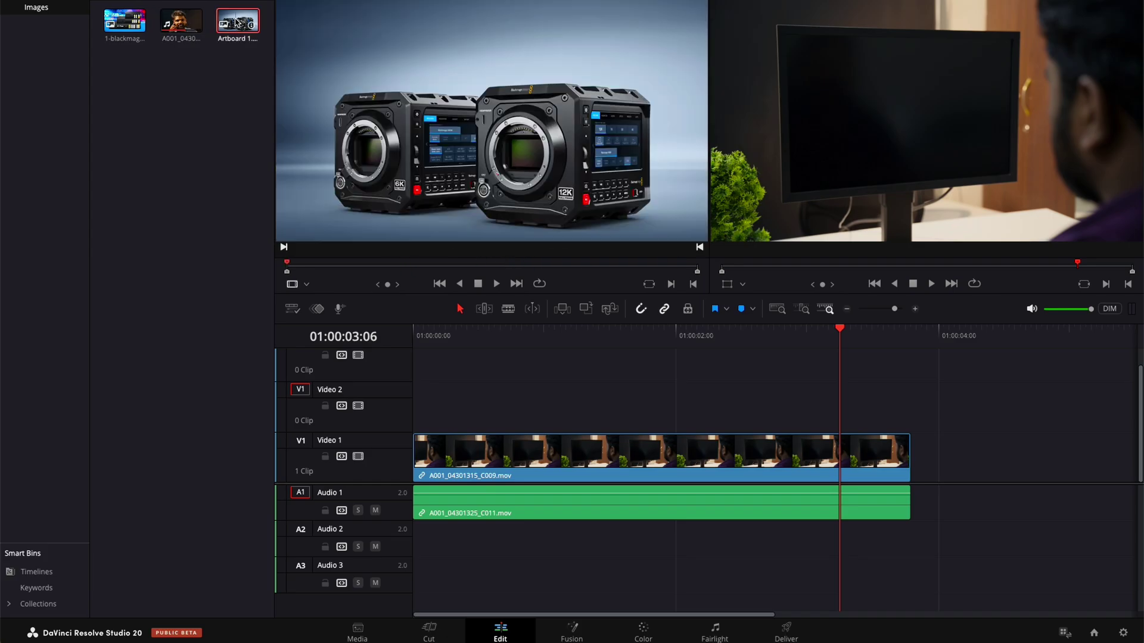
mouse_move(237, 23)
mouse_down()
mouse_move(536, 360)
mouse_move(483, 404)
mouse_up()
drag(922, 339, 912, 339)
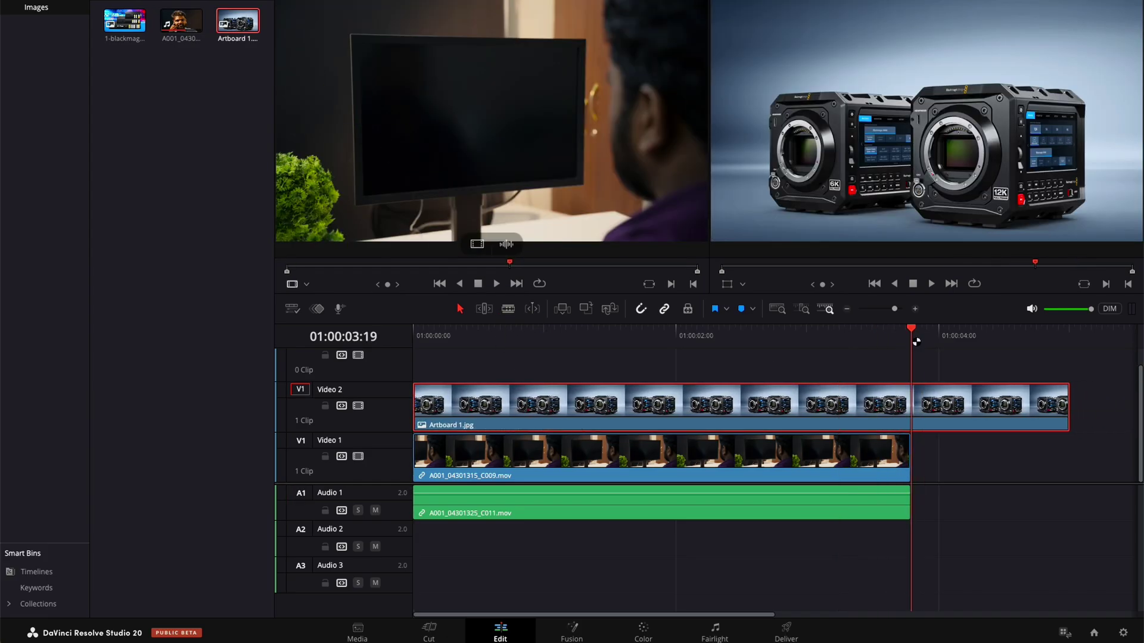
key(ctrl+b)
click(954, 402)
key(Delete)
Toggle the Artboard 1 clip off and on to check the footage, then select the presenter clip
click(803, 337)
click(795, 403)
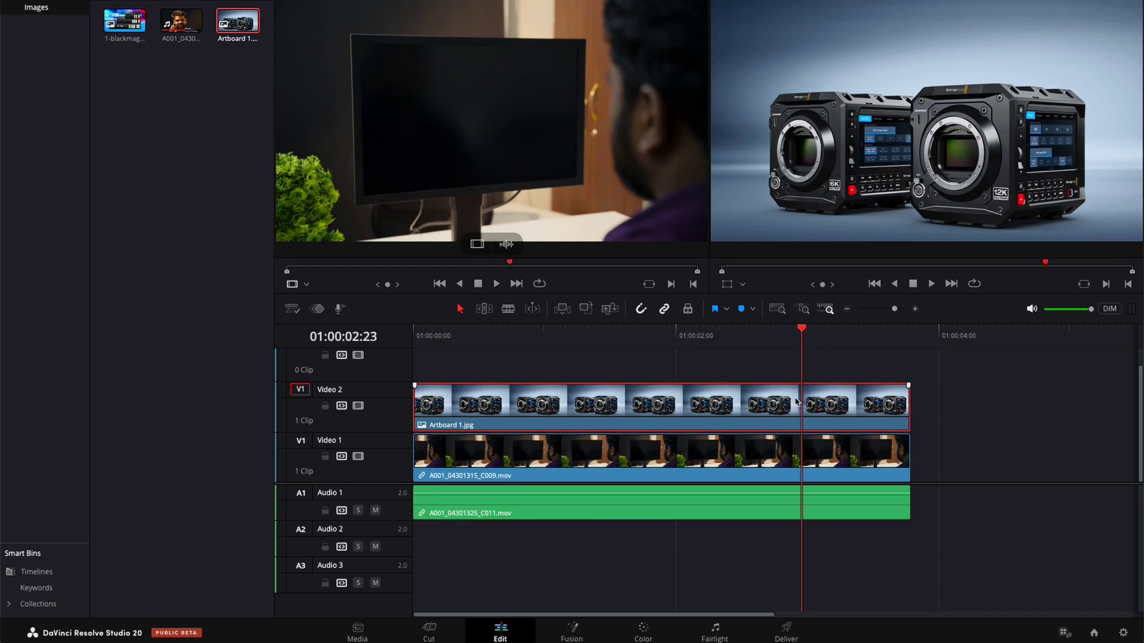
key(shift+d)
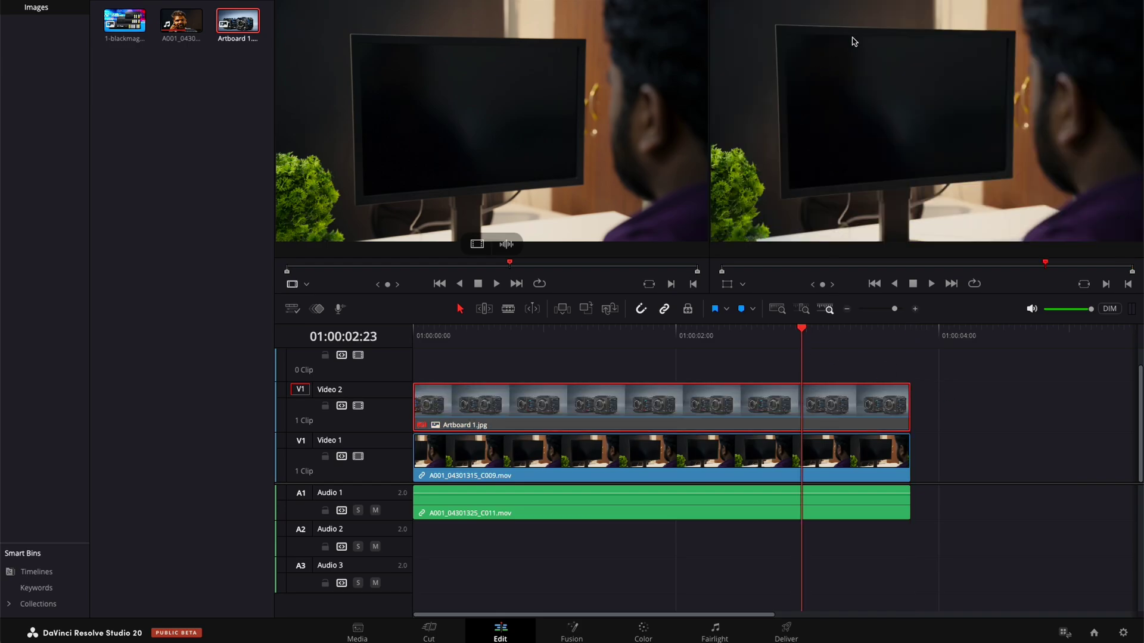
key(shift+d)
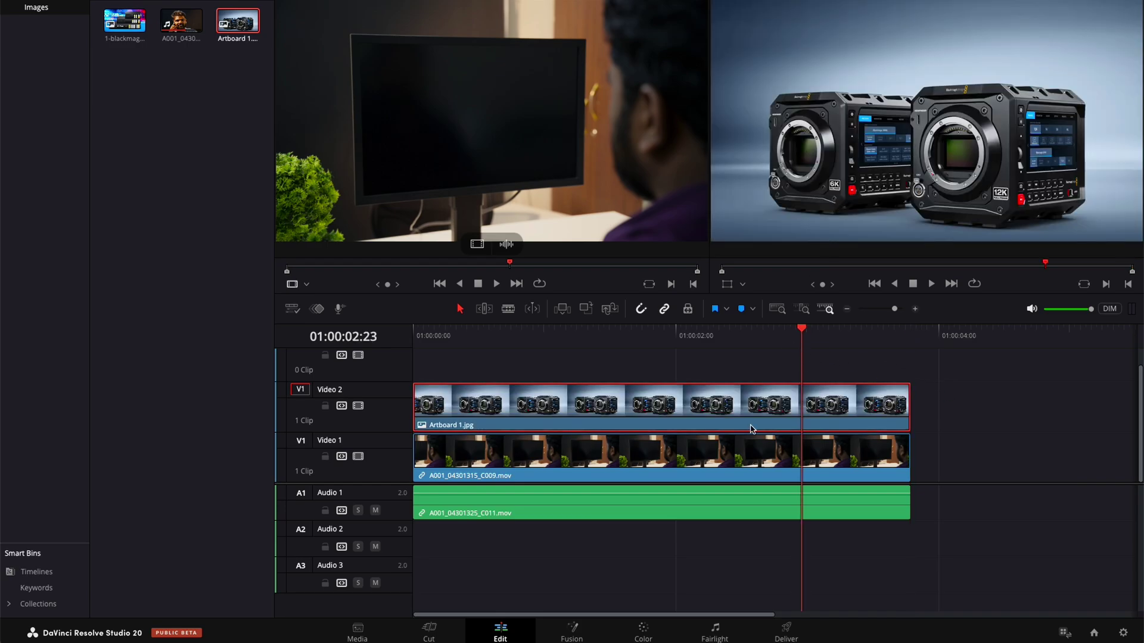
click(565, 465)
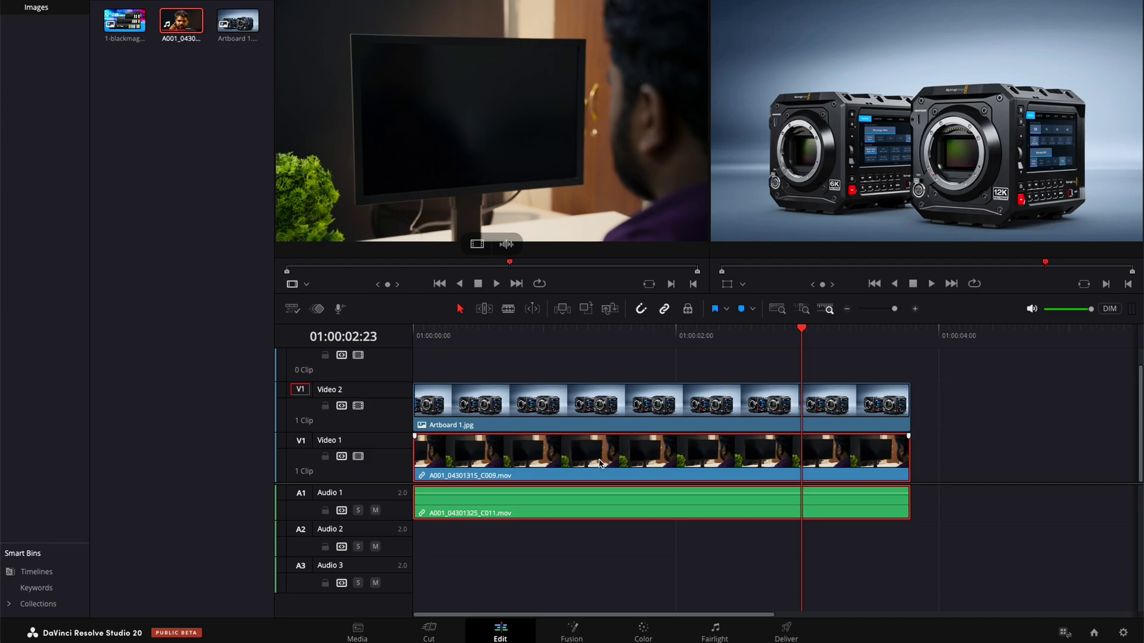
shift+scroll(600, 460, down, 2)
shift+scroll(578, 473, down, 1)
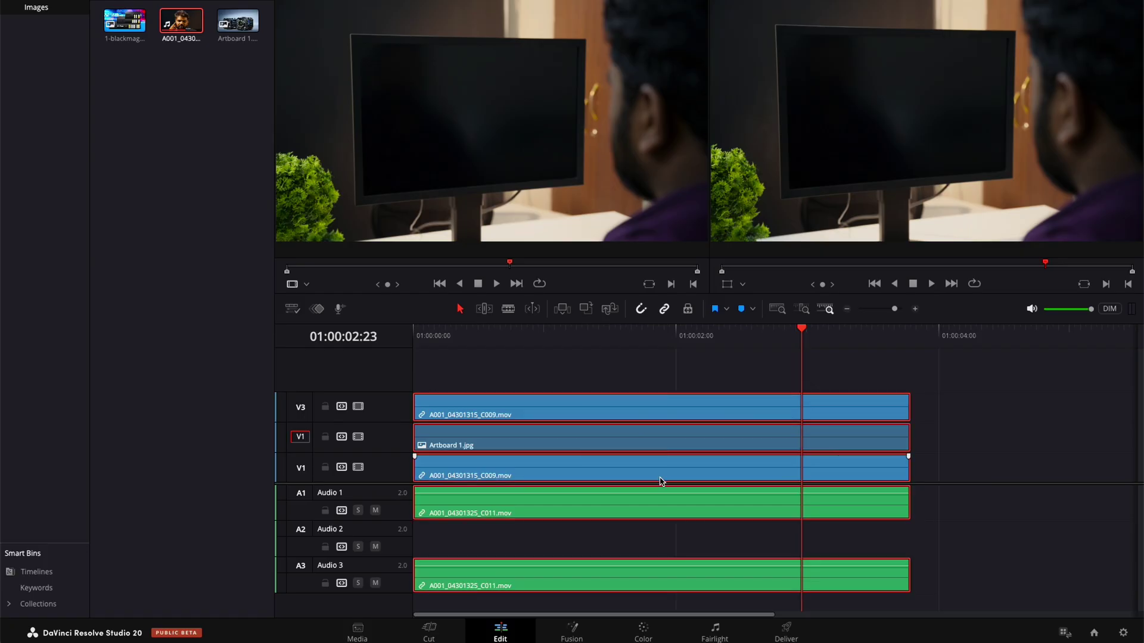
Turn the stacked clips into a new referenced composition named 'Screen Replace'
right_click(537, 447)
click(608, 229)
text(Screen Replace)
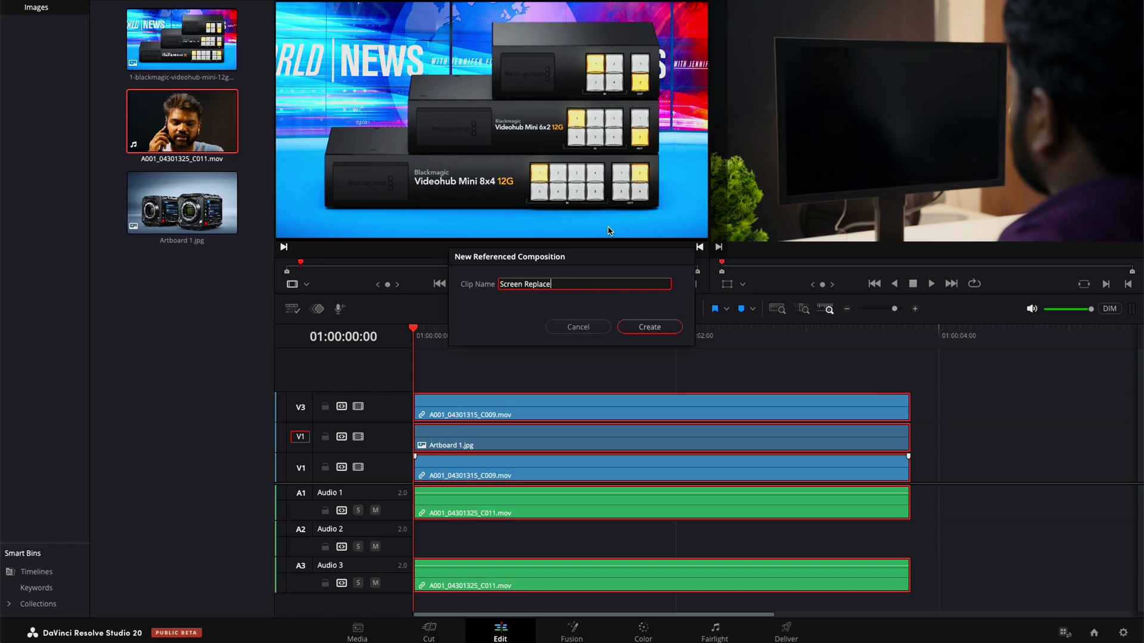
key(Return)
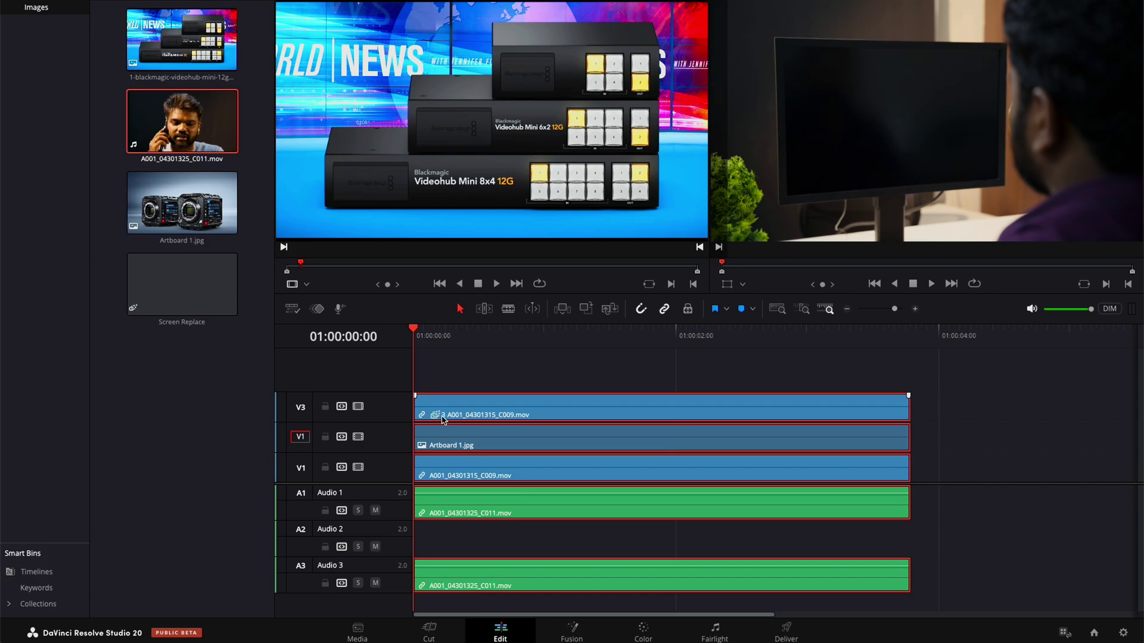
Select the Screen Replace composition clip on V3 and open it on the Fusion page
click(482, 389)
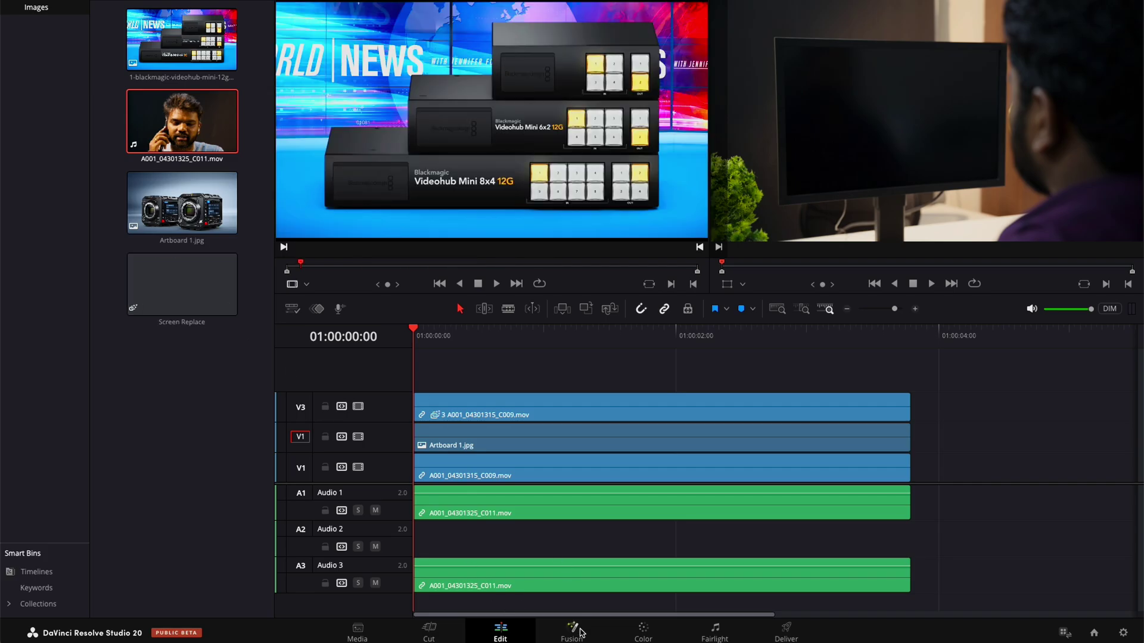
key(shift+5)
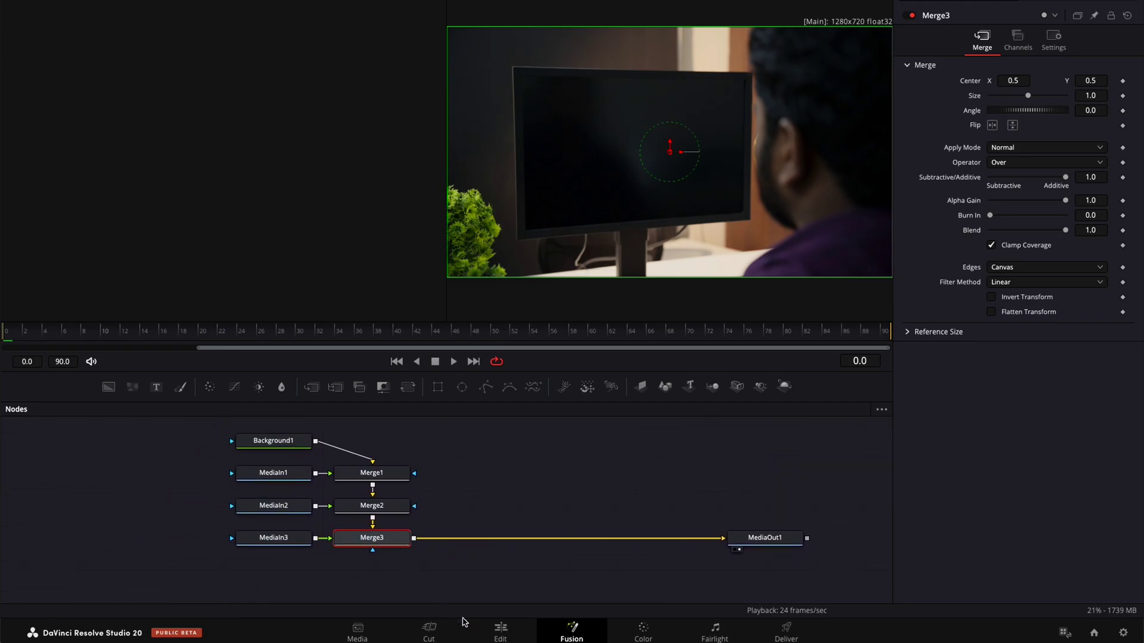
click(499, 633)
click(465, 477)
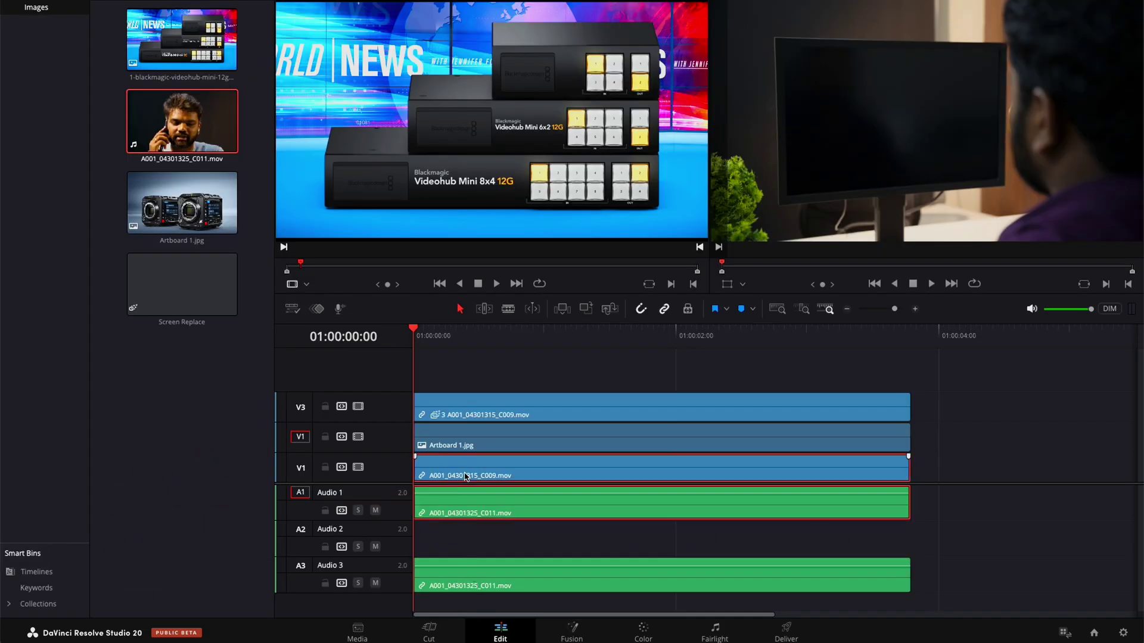
click(479, 435)
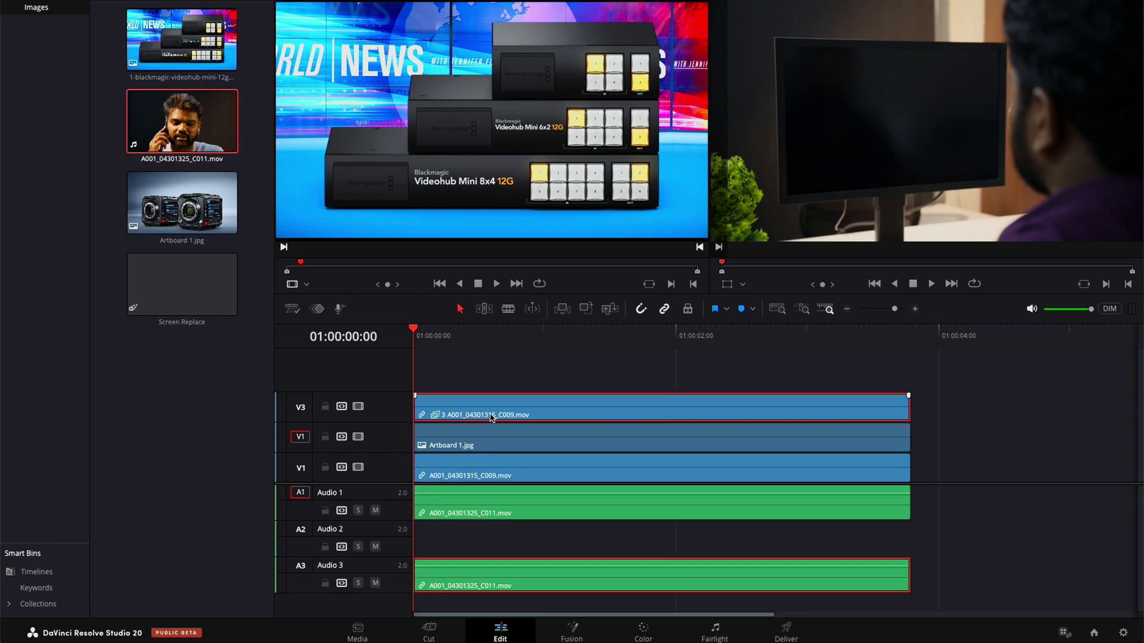
click(572, 633)
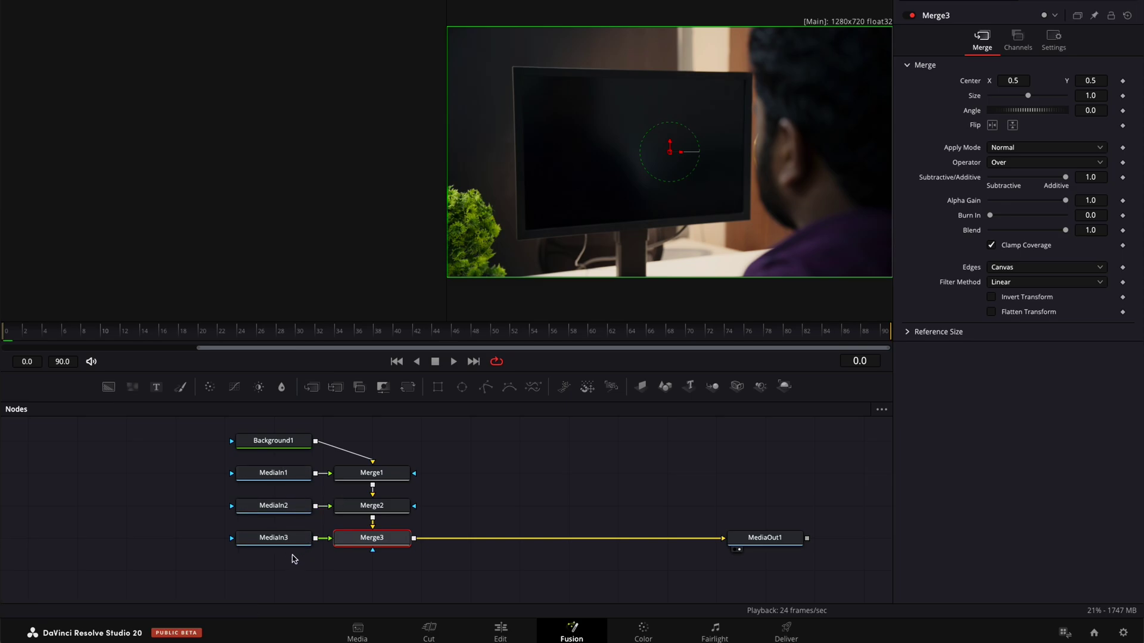
Pull MediaIn3/Merge3, Background1, Merge1, Merge2, MediaIn2 and MediaOut1 apart in the node graph
drag(294, 557, 708, 466)
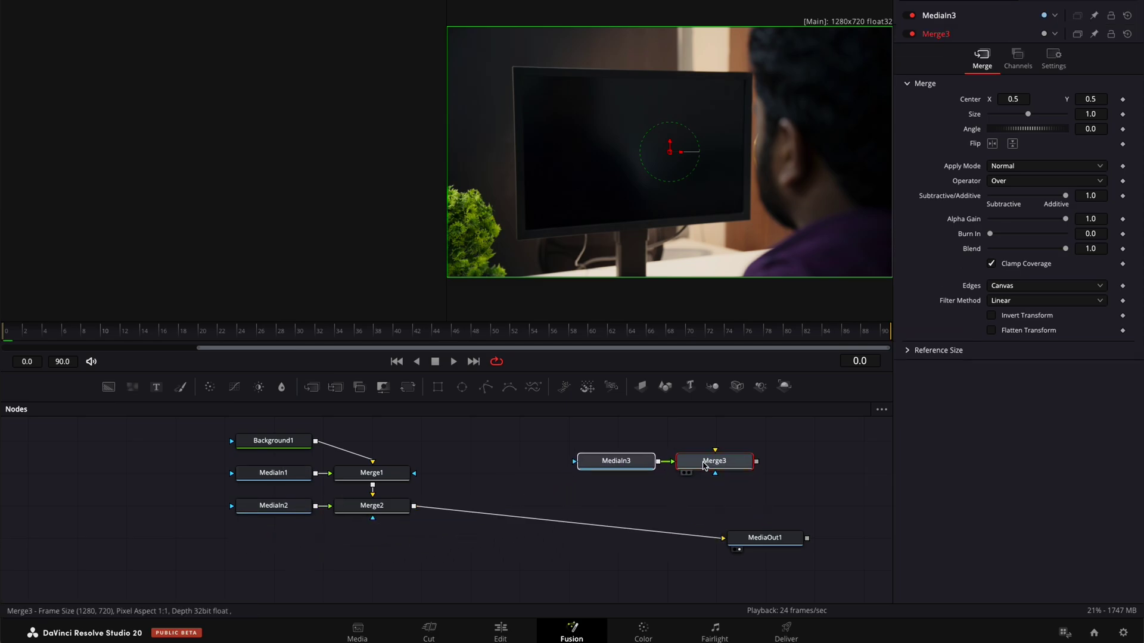
click(575, 485)
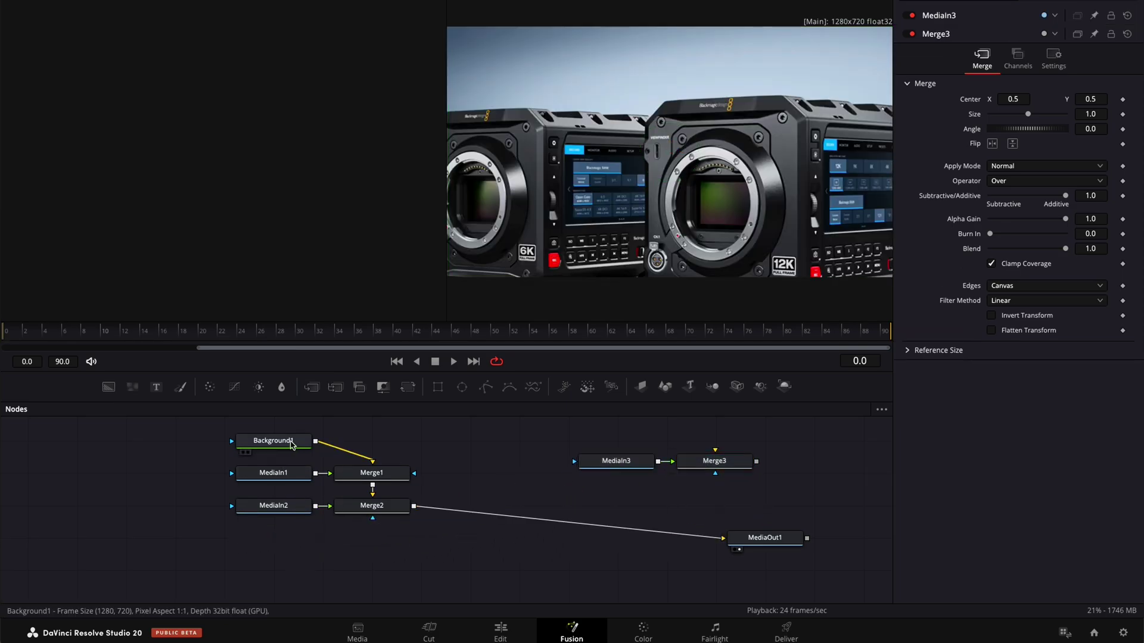
drag(289, 441, 552, 432)
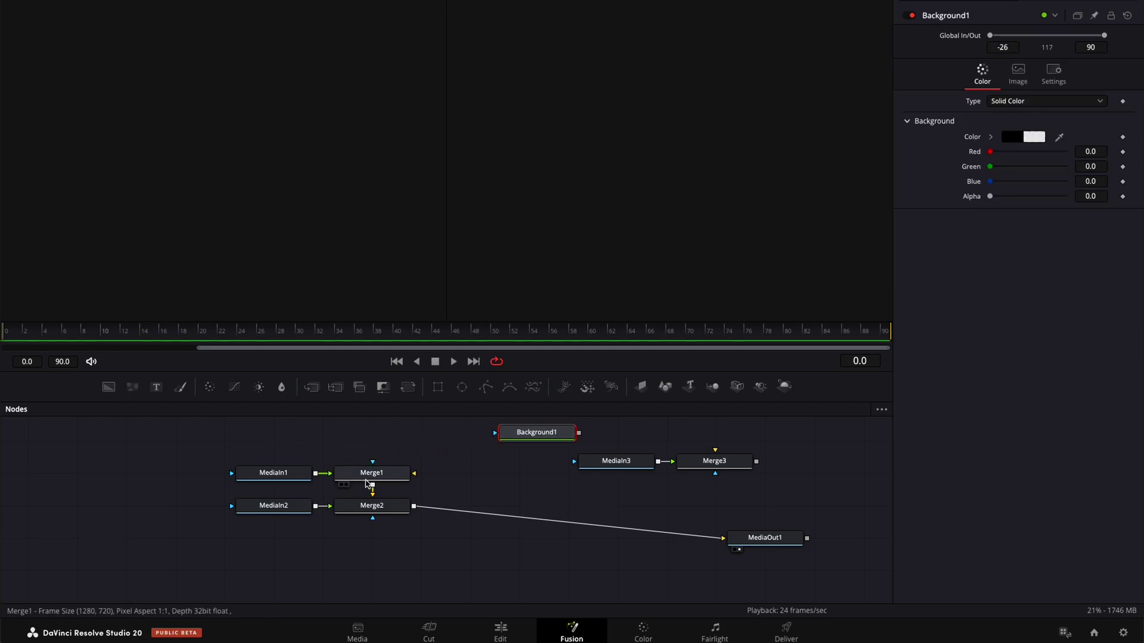
click(243, 484)
drag(375, 475, 545, 473)
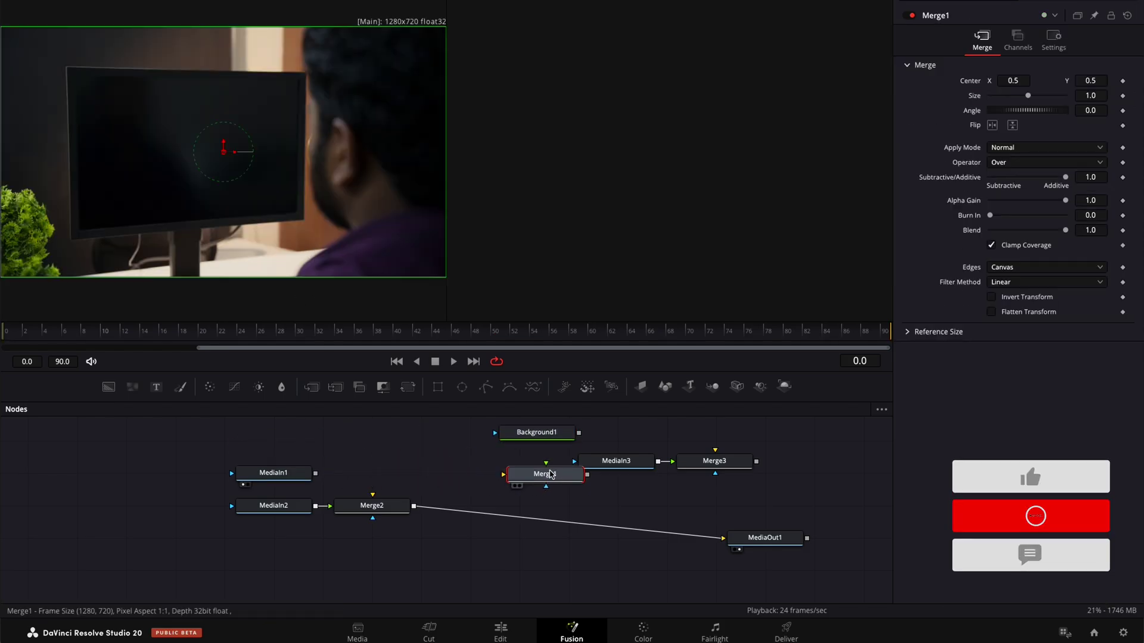
drag(370, 506, 537, 538)
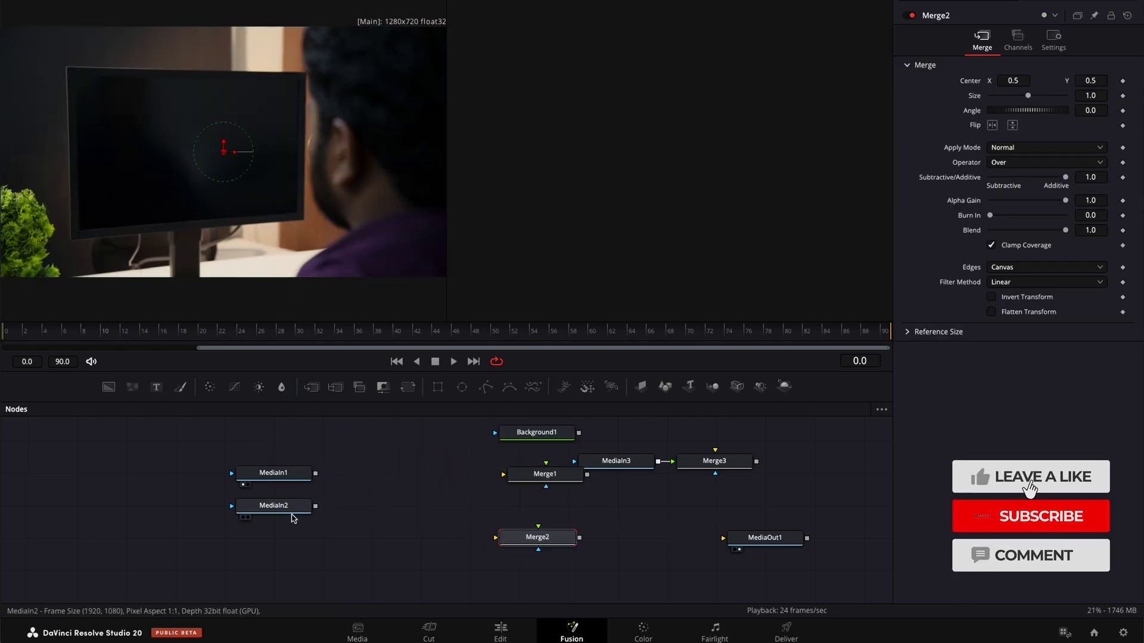
mouse_move(292, 519)
mouse_down()
mouse_move(426, 442)
mouse_move(376, 463)
mouse_move(349, 452)
mouse_up()
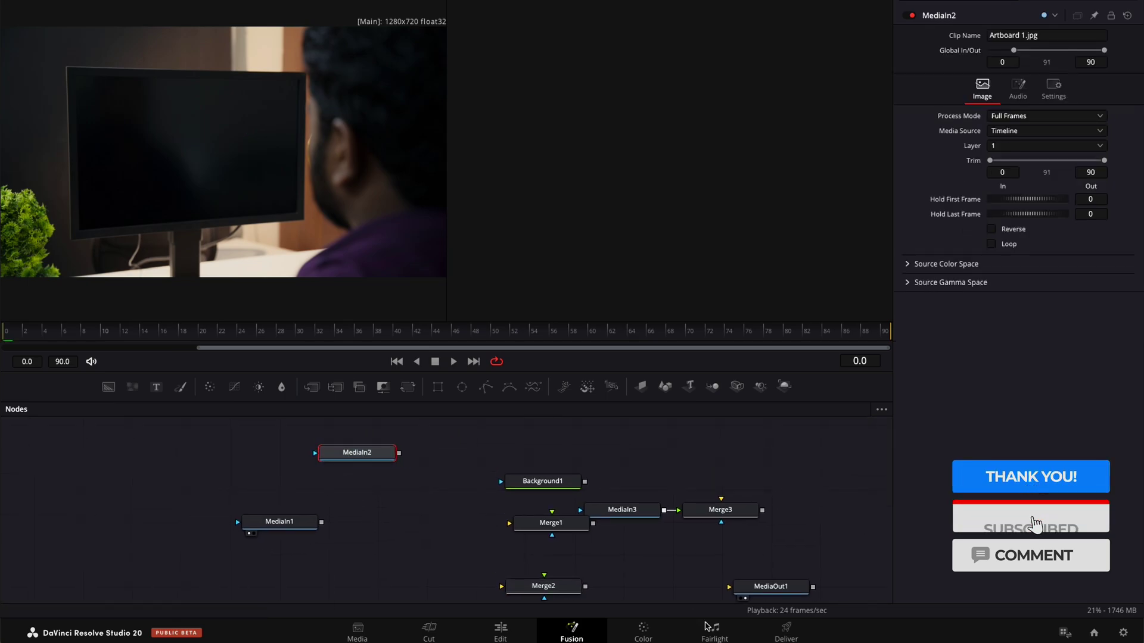
drag(771, 586, 441, 517)
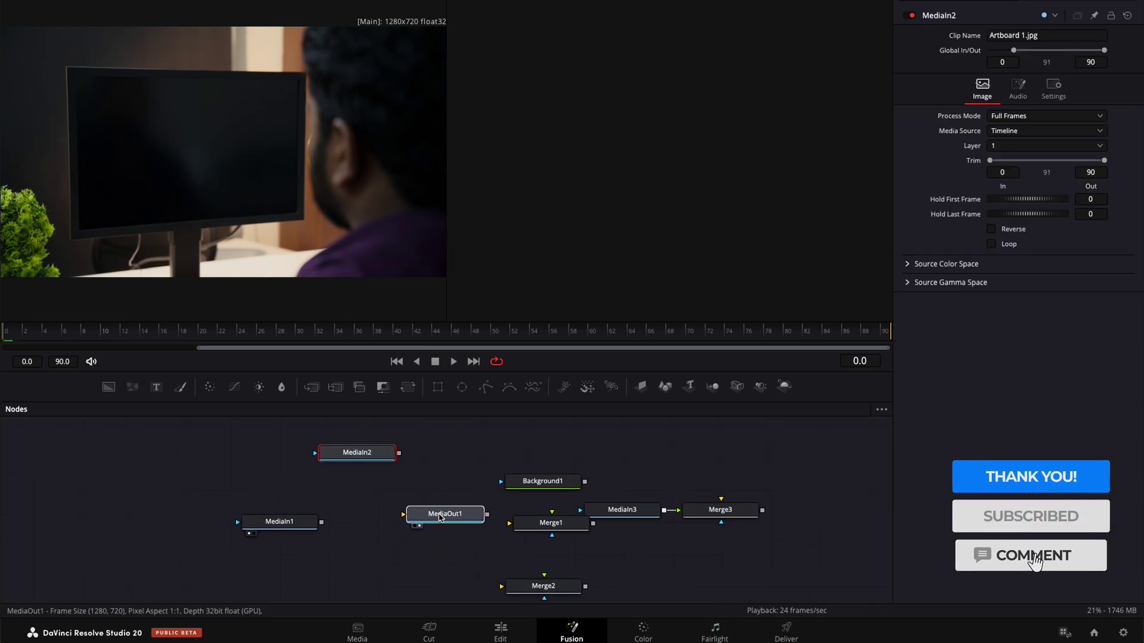
click(440, 517)
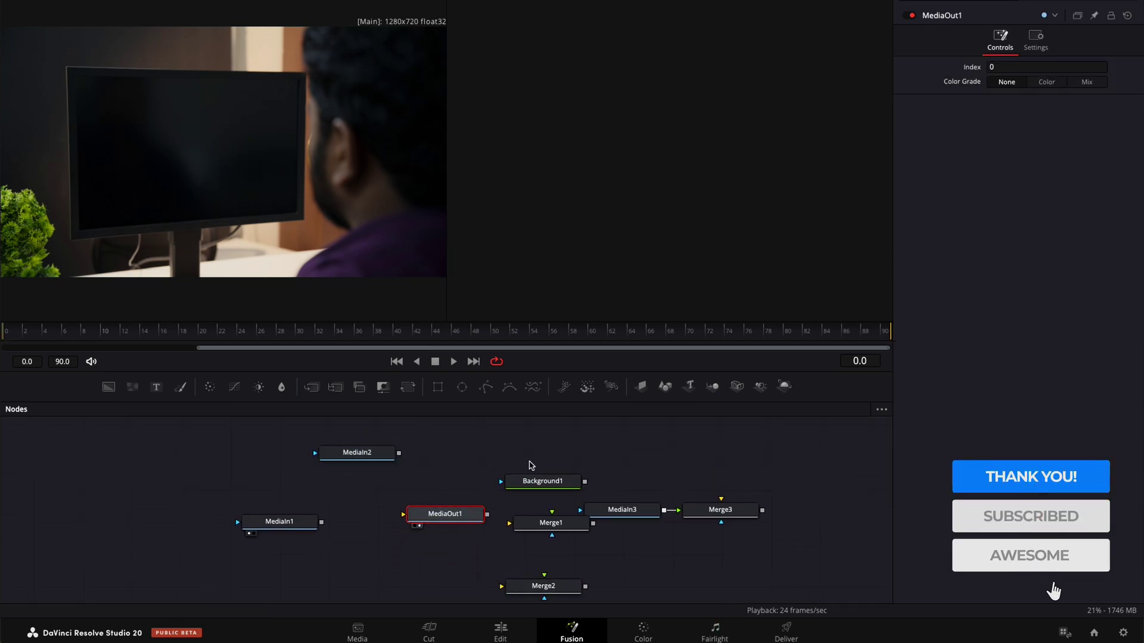
scroll(527, 473, down, 1)
mouse_move(670, 601)
mouse_down()
mouse_move(528, 474)
mouse_move(751, 479)
mouse_up()
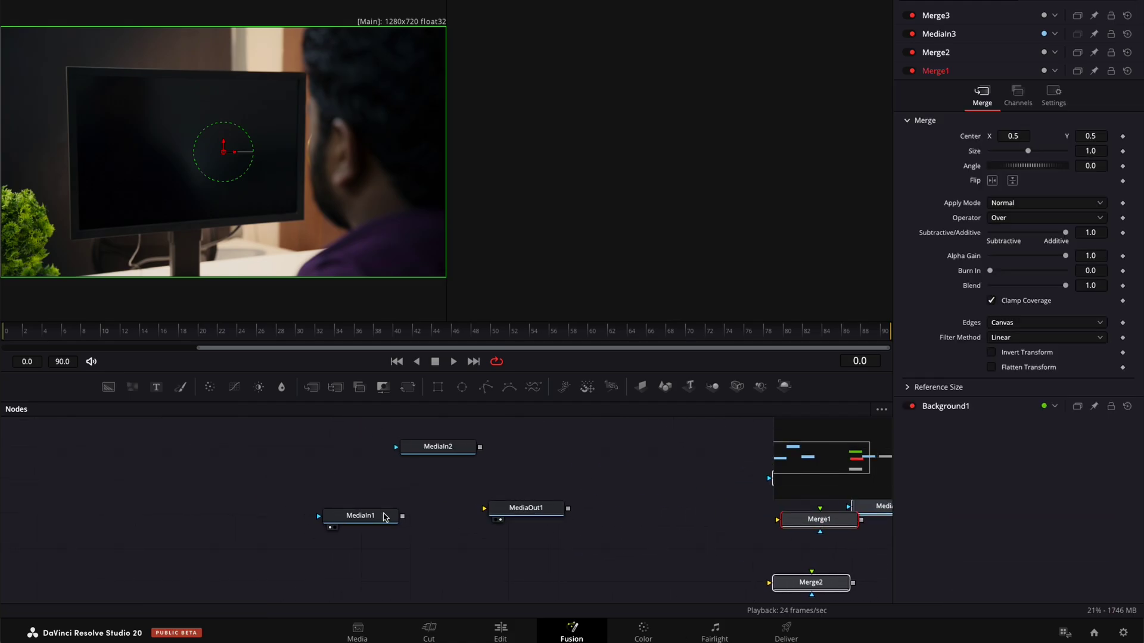
Add a Tracker node after MediaIn1 through a 'track' tool search
drag(322, 521, 271, 523)
key(shift+space)
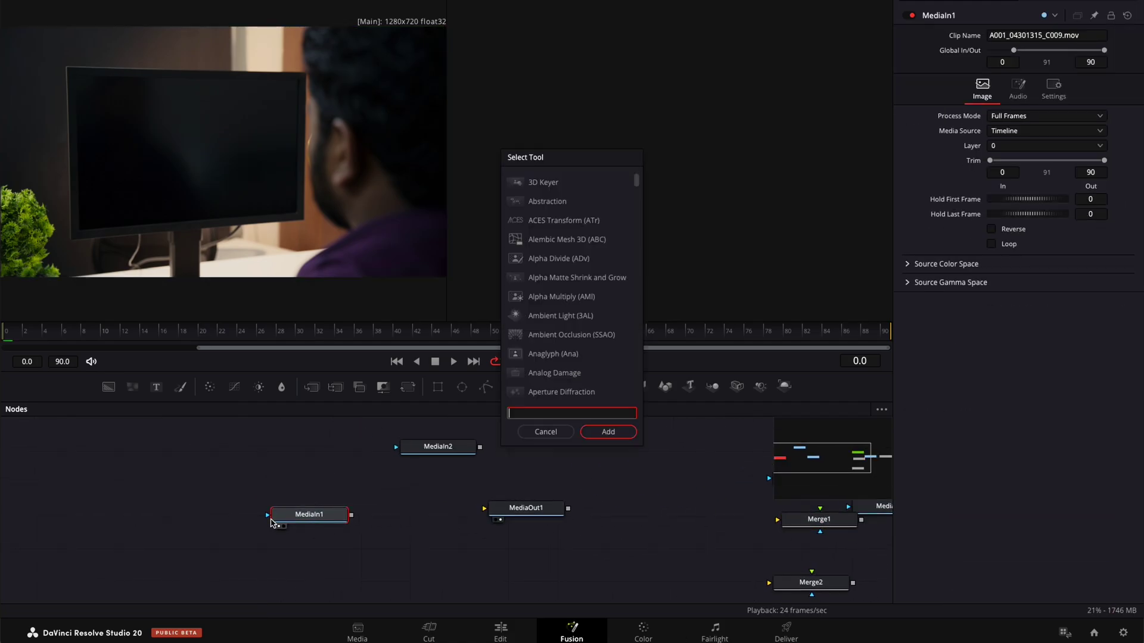
text(track)
key(Return)
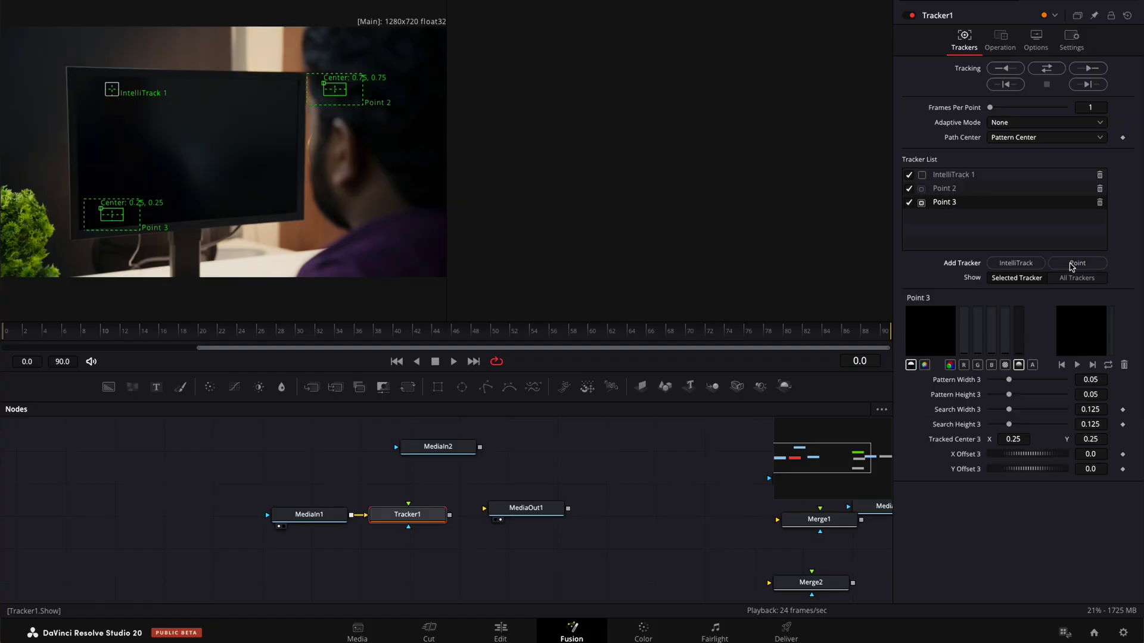
click(1073, 264)
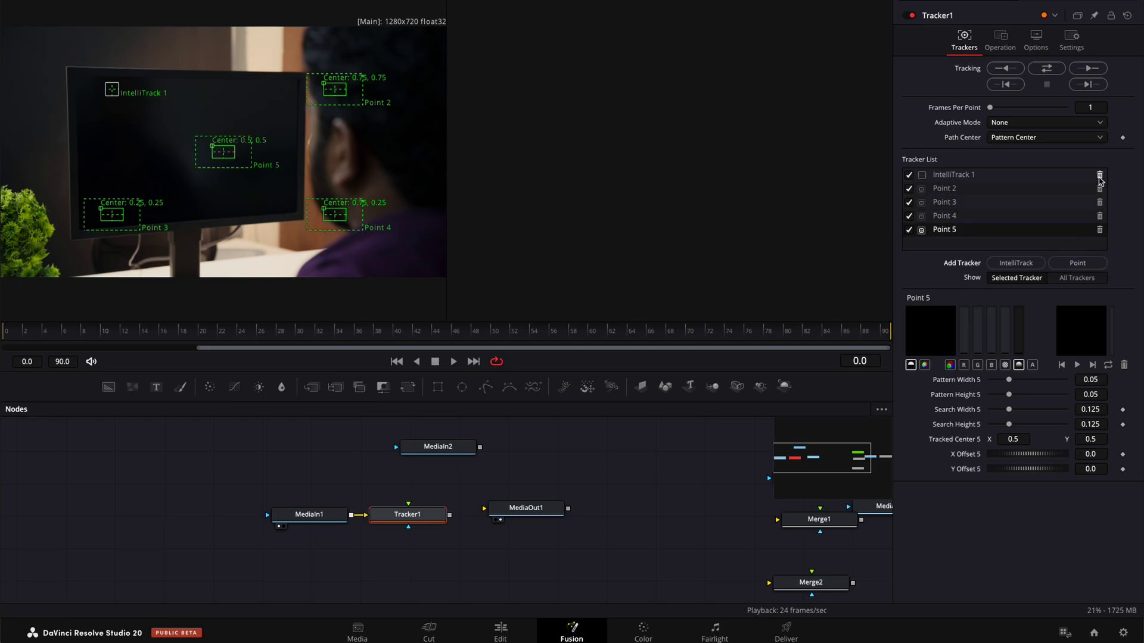
Give Tracker1 point trackers Point 2–5 and delete IntelliTrack 1
click(1100, 176)
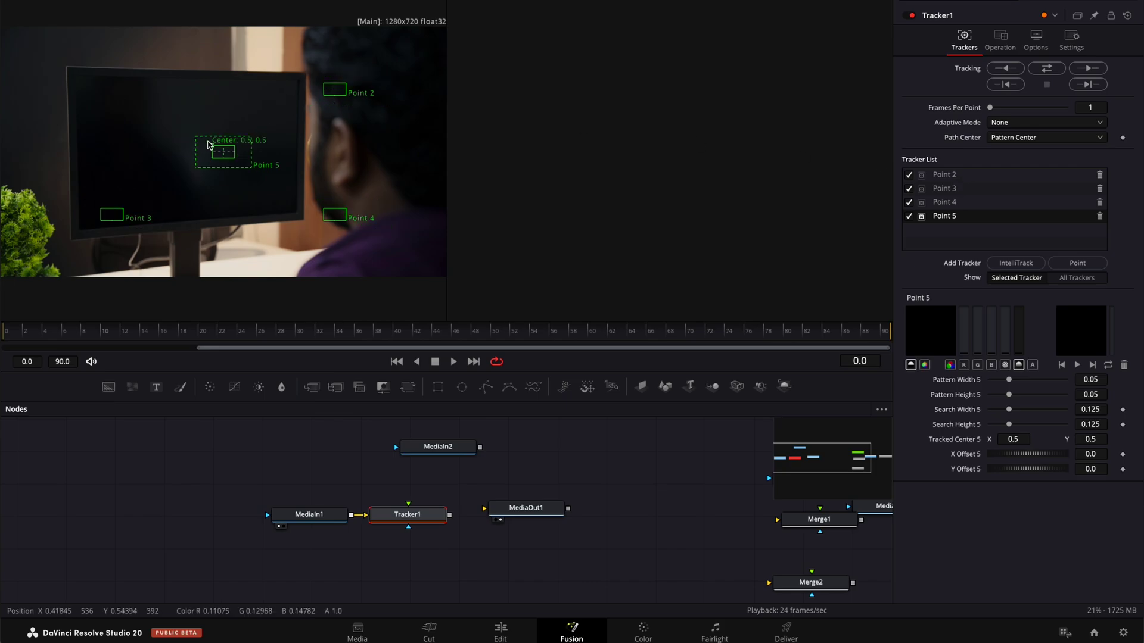
Place Point 5 on the top-left and Point 2 on the top-right monitor corners, enlarging their boxes
drag(215, 150, 64, 73)
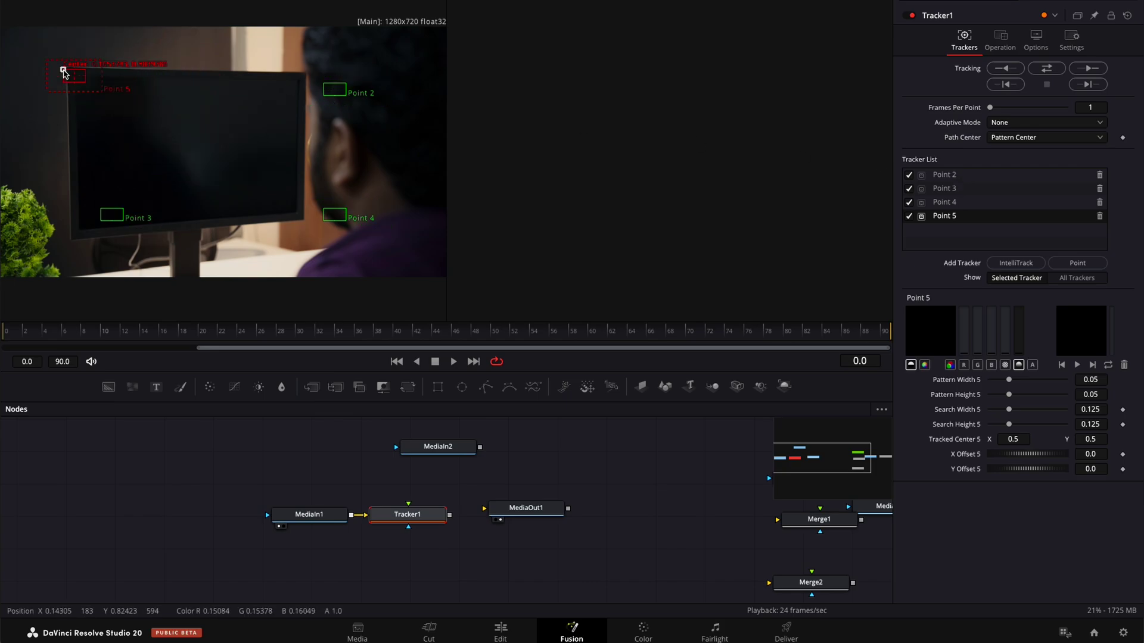
scroll(62, 85, up, 2)
scroll(81, 80, up, 2)
scroll(101, 78, up, 1)
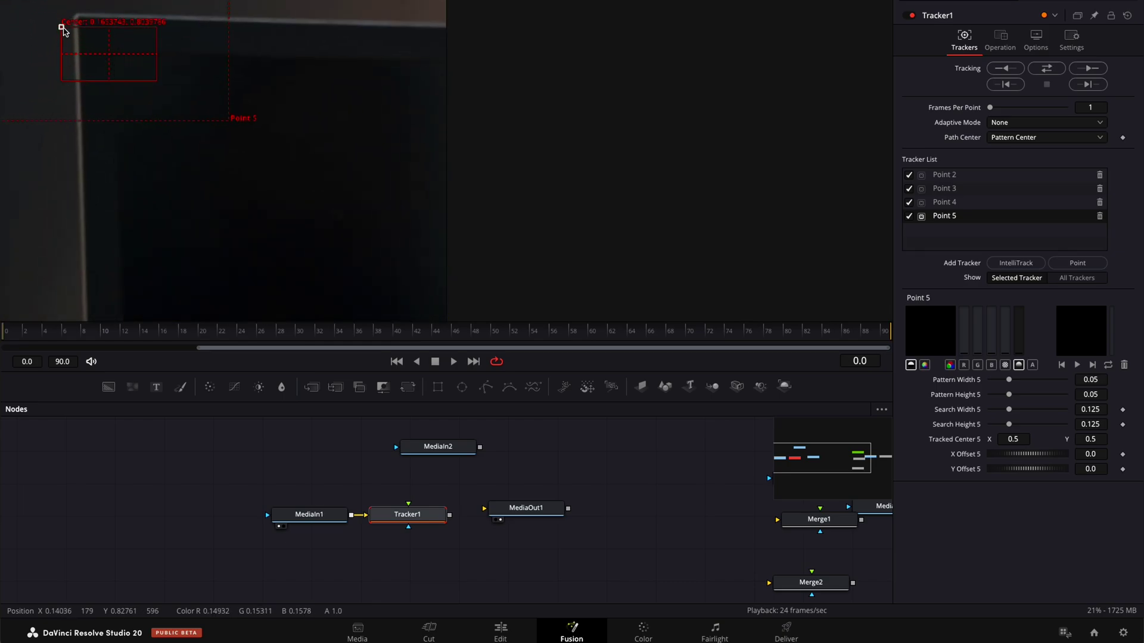
drag(154, 88, 178, 109)
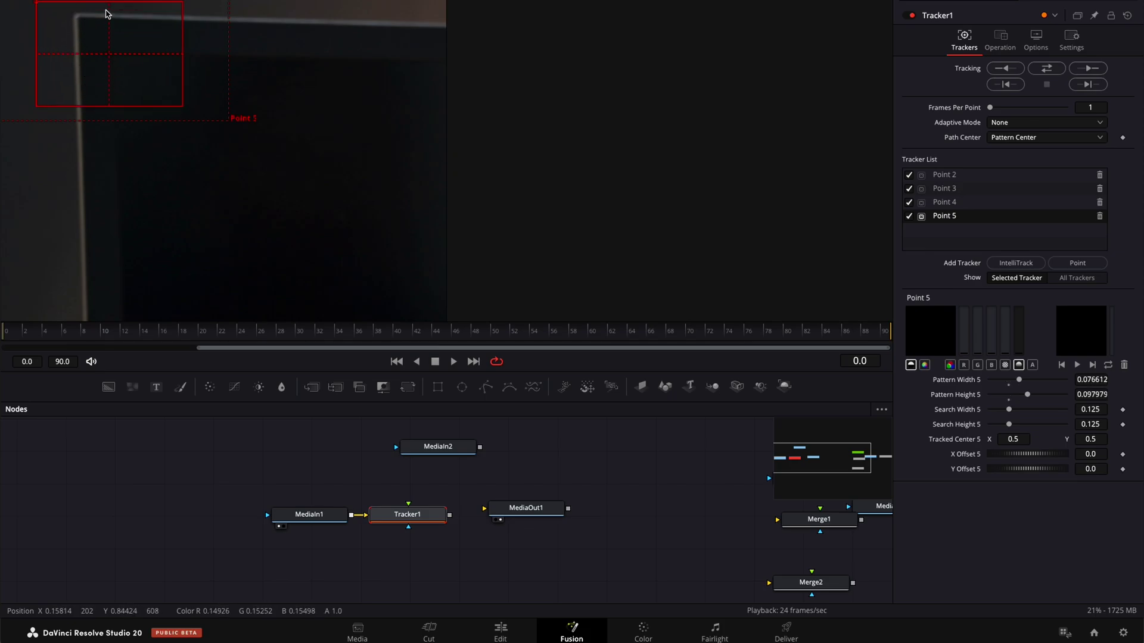
scroll(253, 191, up, 5)
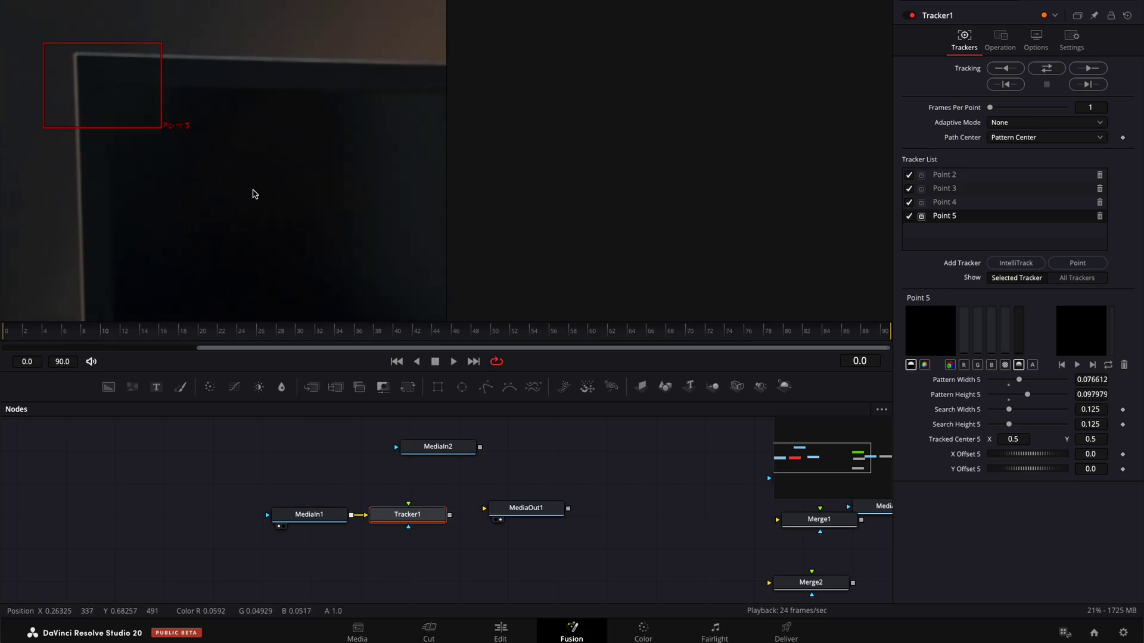
scroll(254, 192, down, 2)
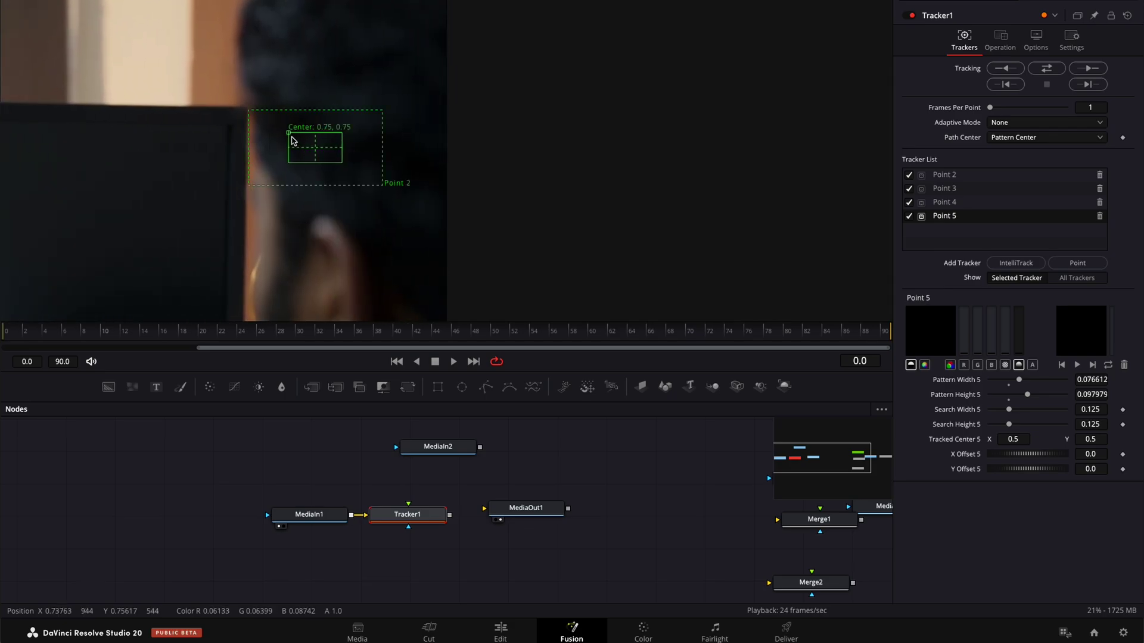
drag(290, 140, 202, 116)
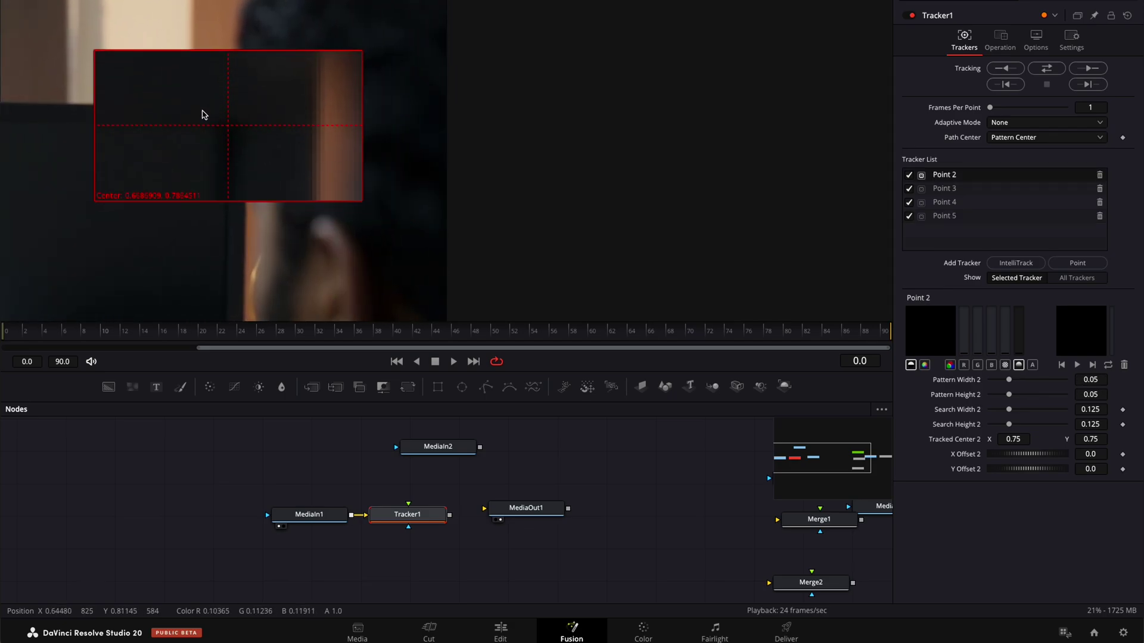
drag(202, 114, 203, 116)
drag(255, 146, 250, 161)
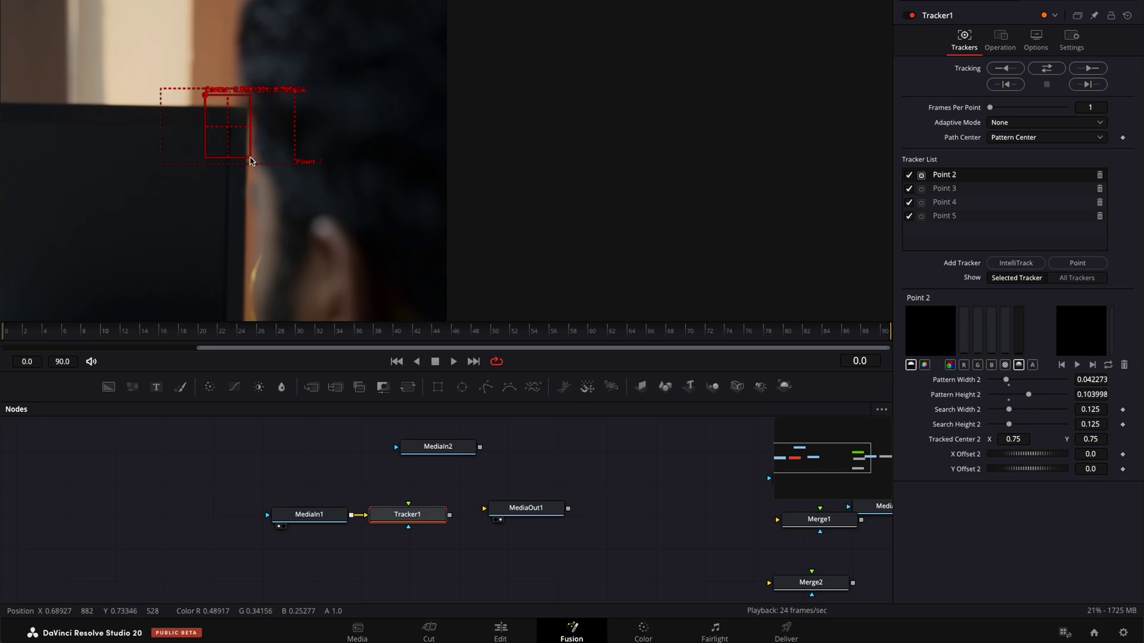
scroll(295, 171, down, 3)
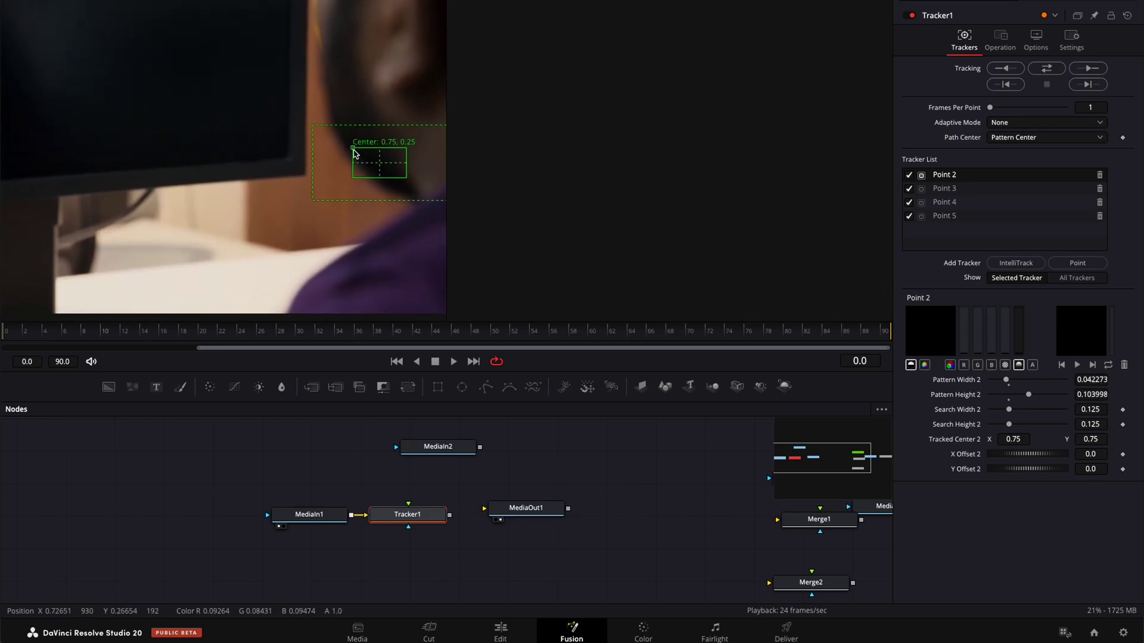
Place Point 4 bottom-right and Point 3 bottom-left, then fit the frame in the viewer
drag(354, 153, 262, 144)
drag(313, 174, 318, 194)
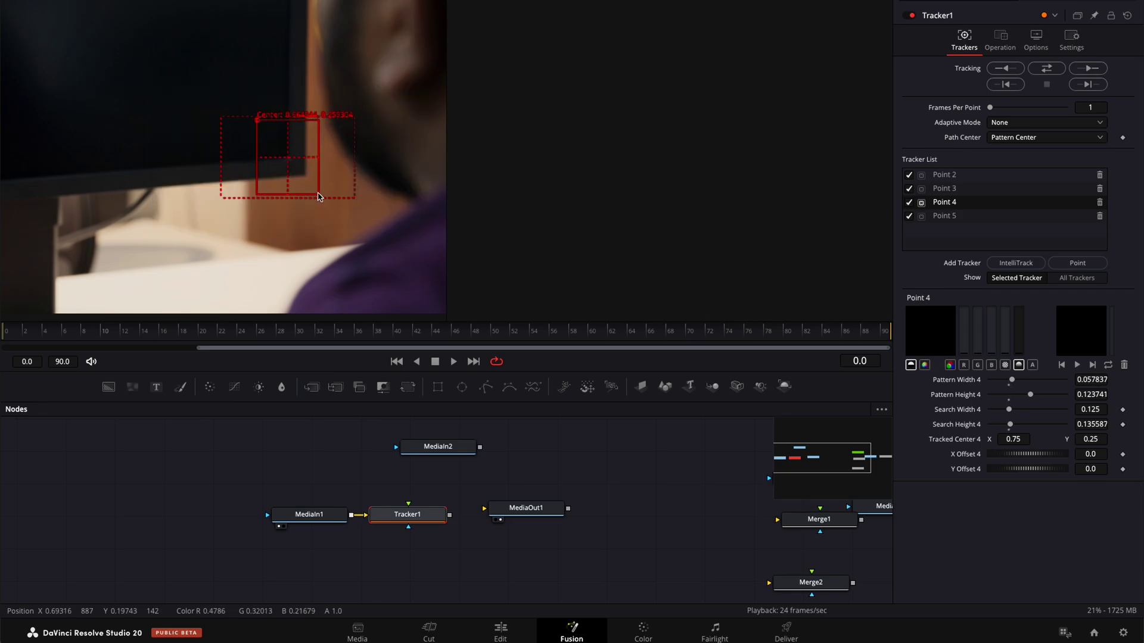
scroll(318, 195, left, 5)
scroll(295, 197, left, 5)
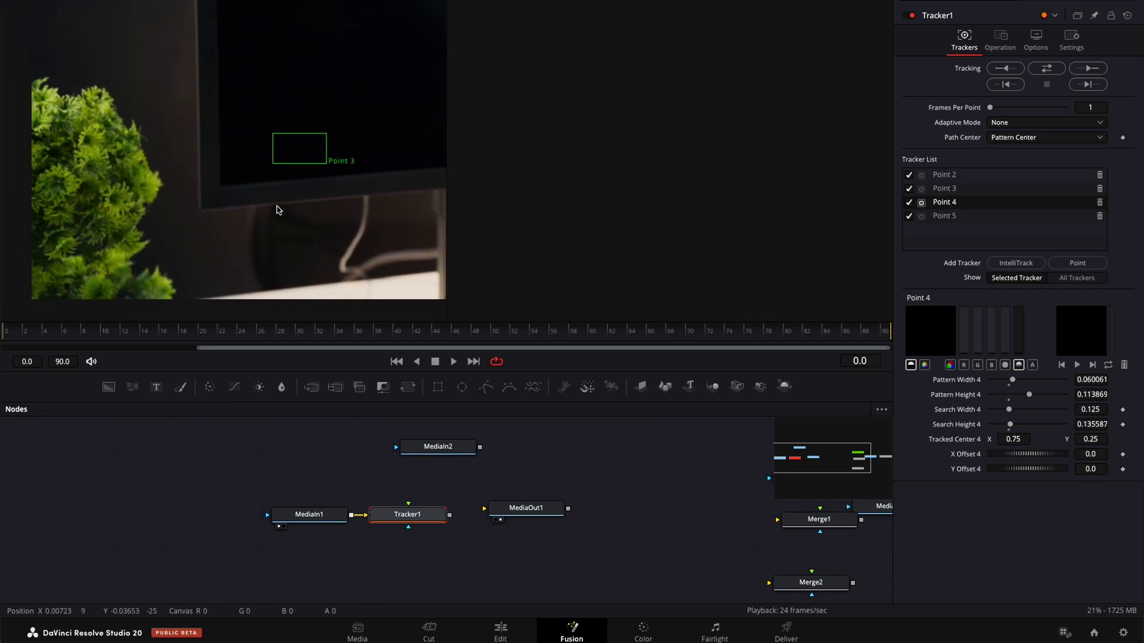
click(229, 162)
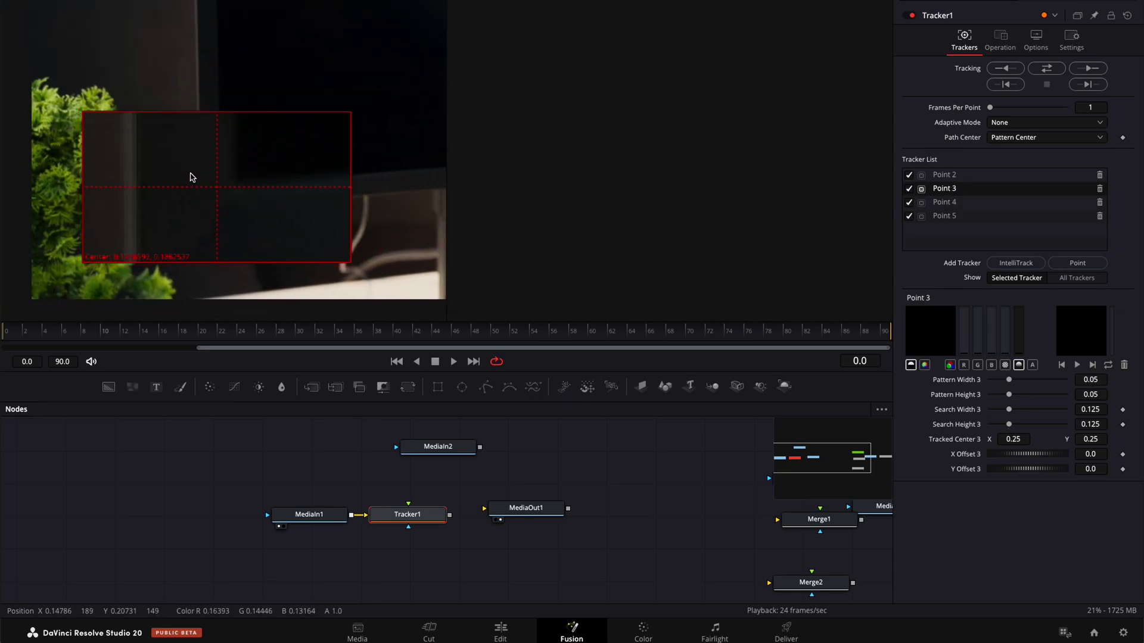
mouse_move(228, 162)
mouse_down()
mouse_move(194, 175)
mouse_move(172, 222)
mouse_up()
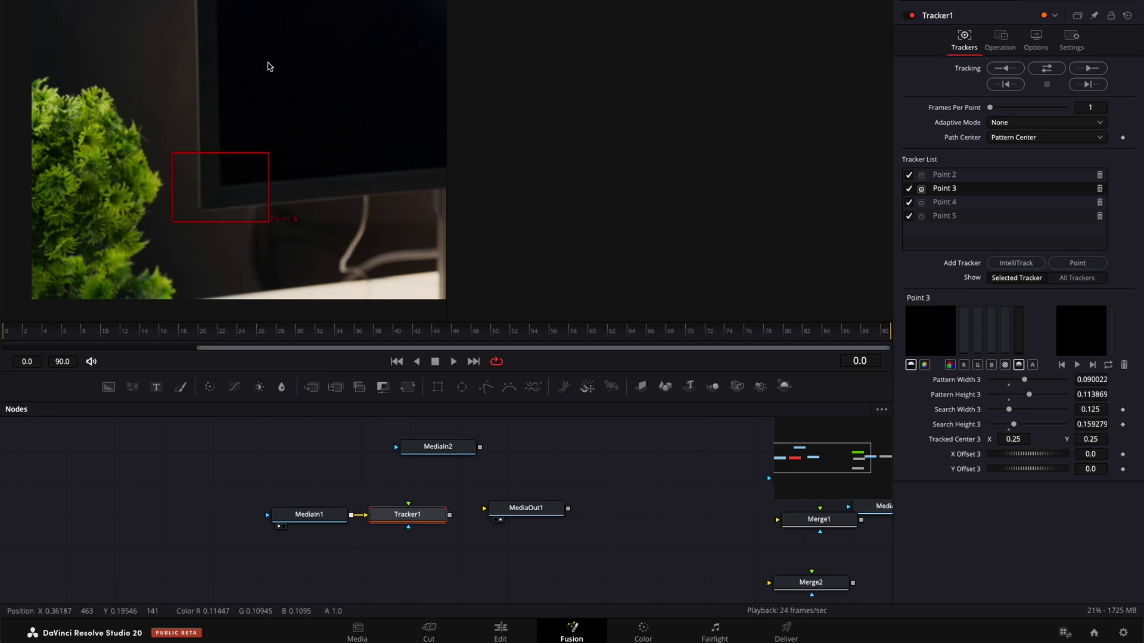
click(25, 2)
key(ctrl+f)
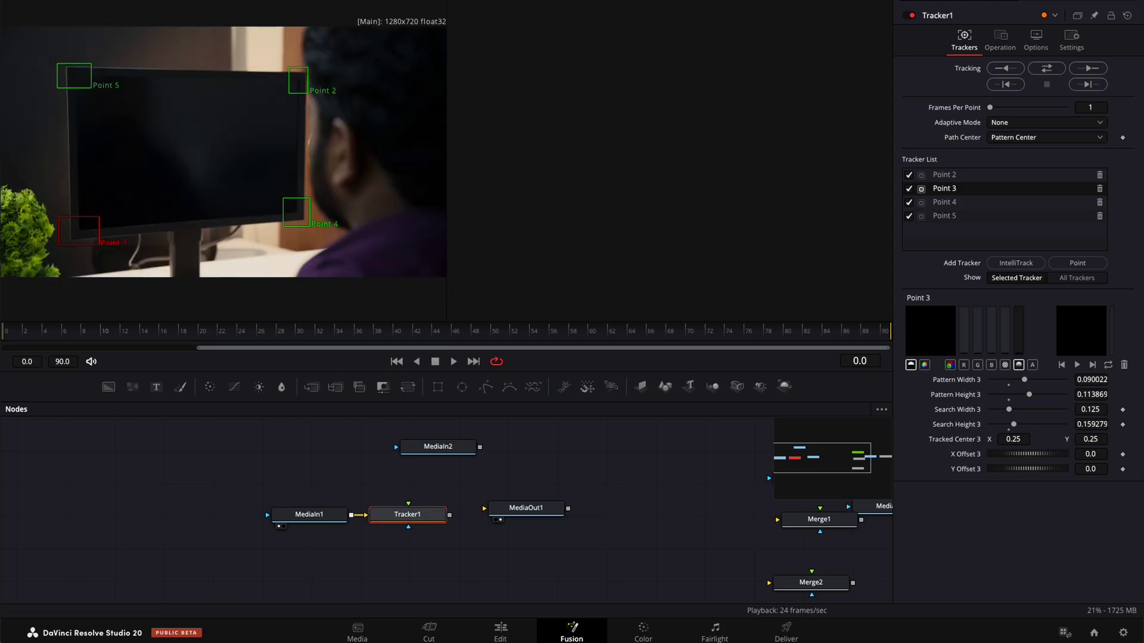
key(ctrl+f)
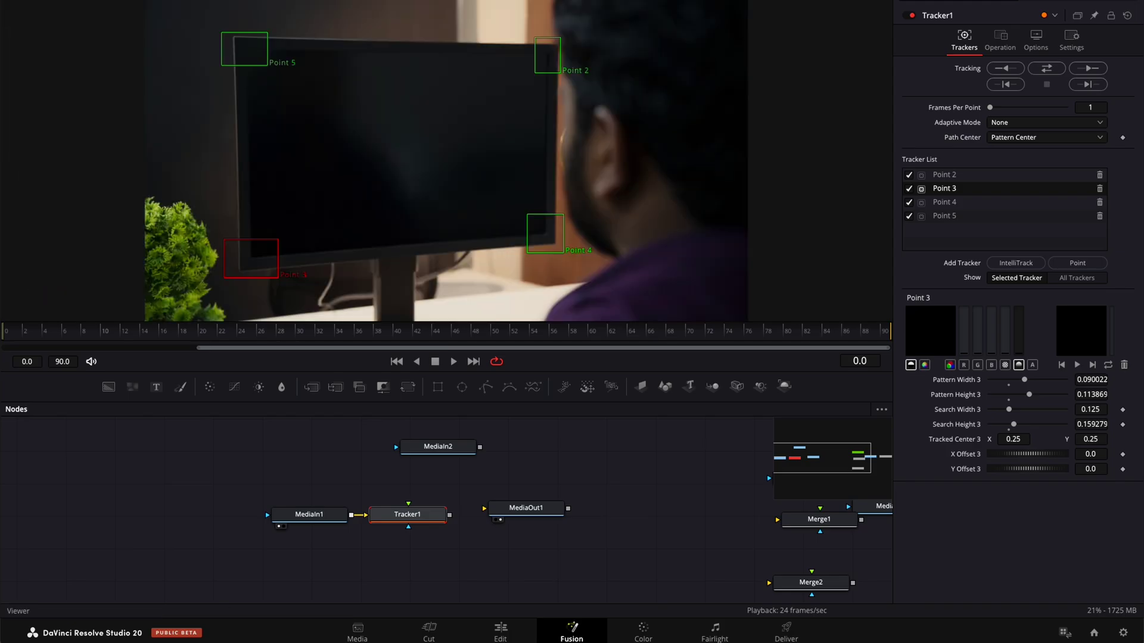
Track Points 2–5 through the clip and play it back to review the motion paths
click(1047, 69)
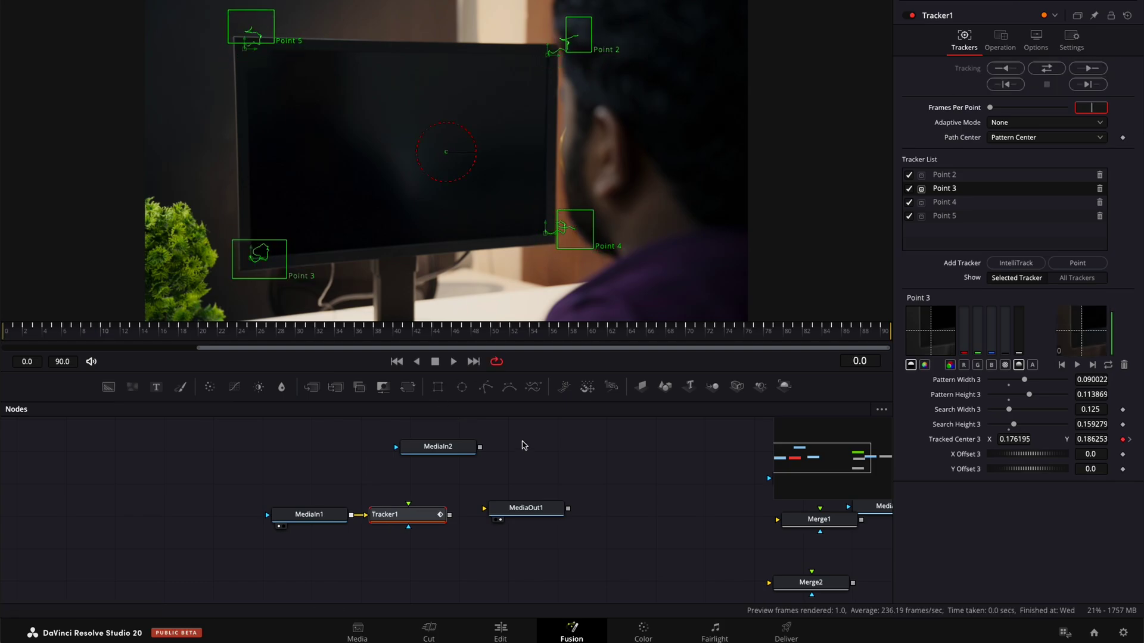
key(Return)
key(space)
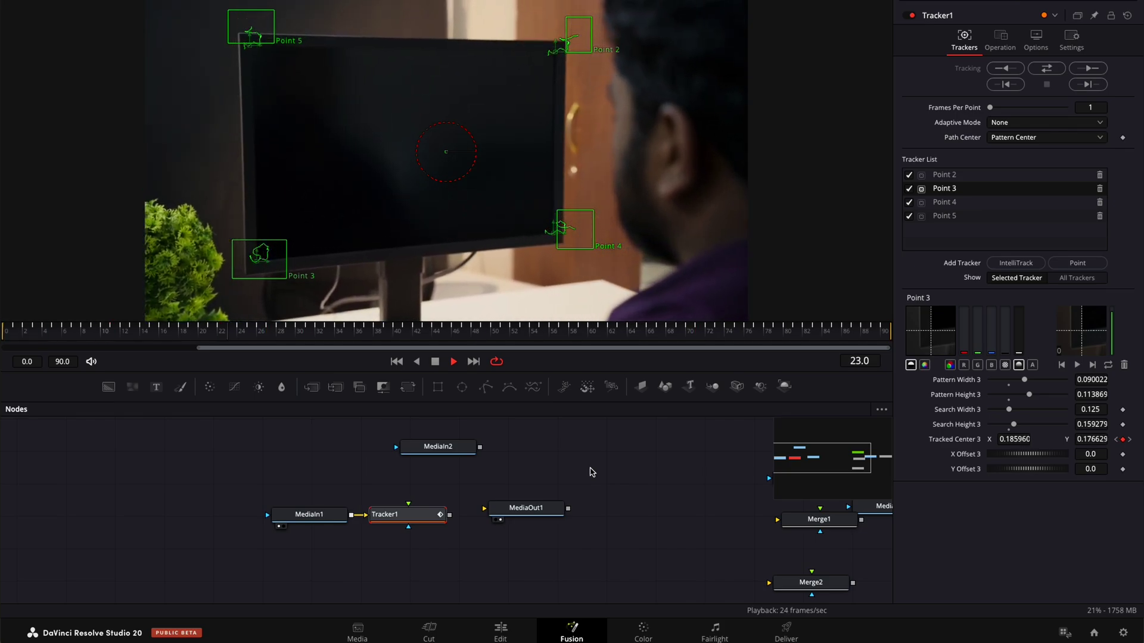
key(space)
click(568, 485)
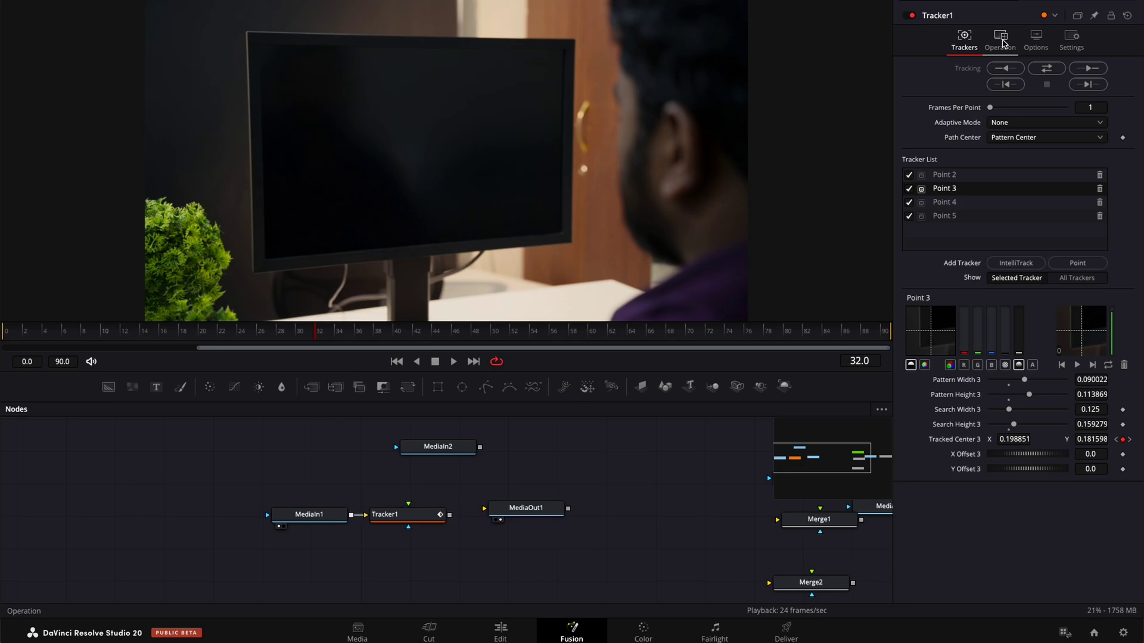
Set Tracker1's Operation to Corner Positioning in the Inspector
click(417, 523)
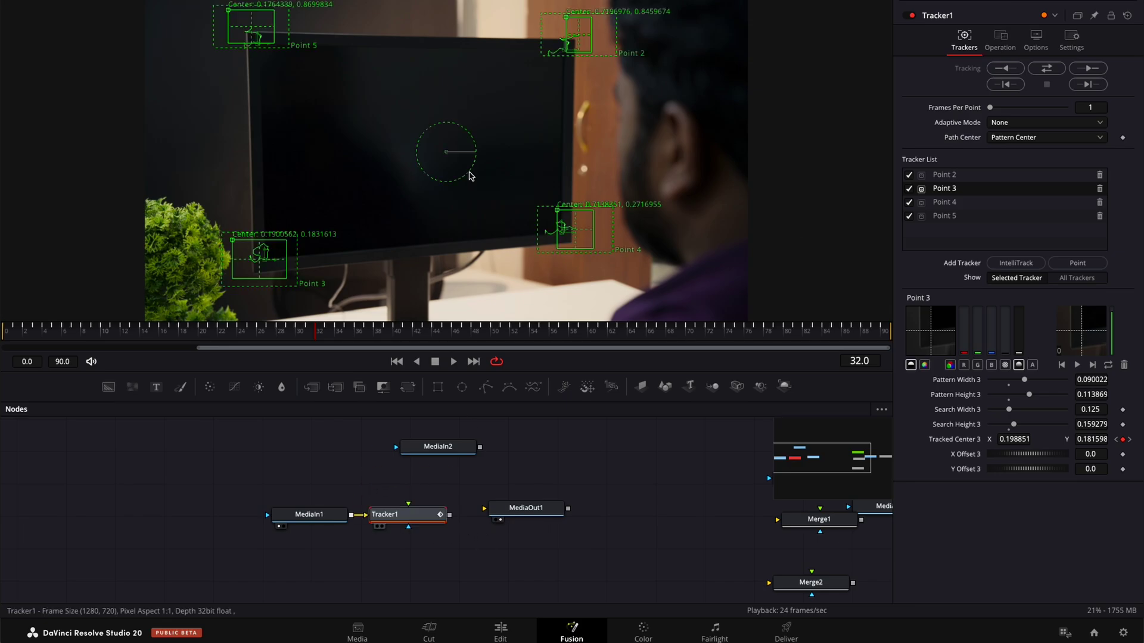
click(1001, 42)
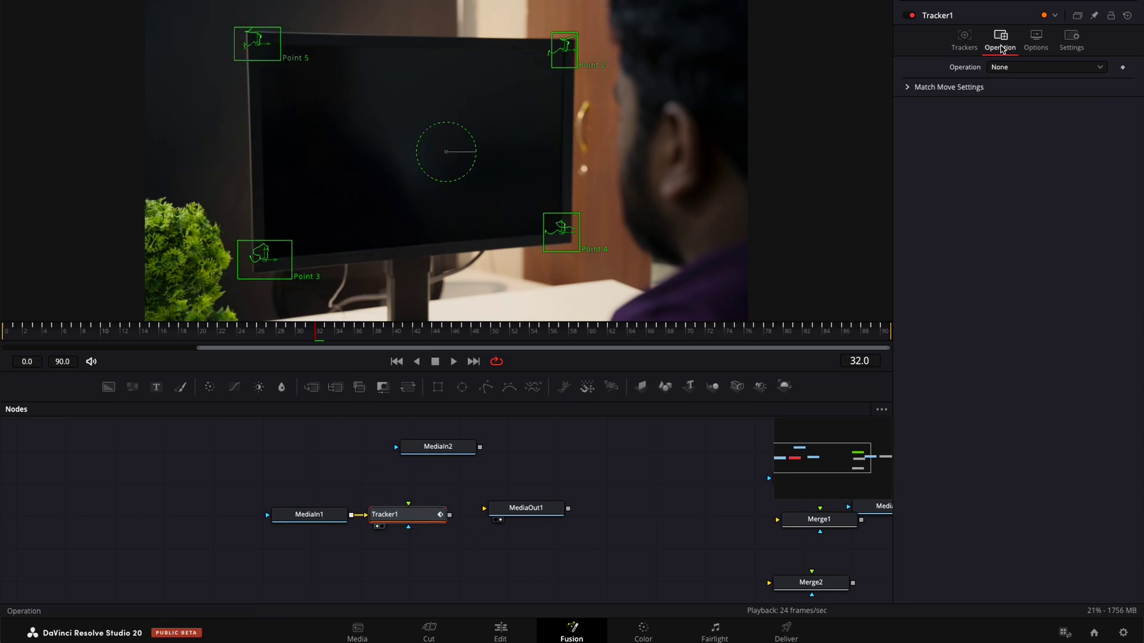
click(1014, 67)
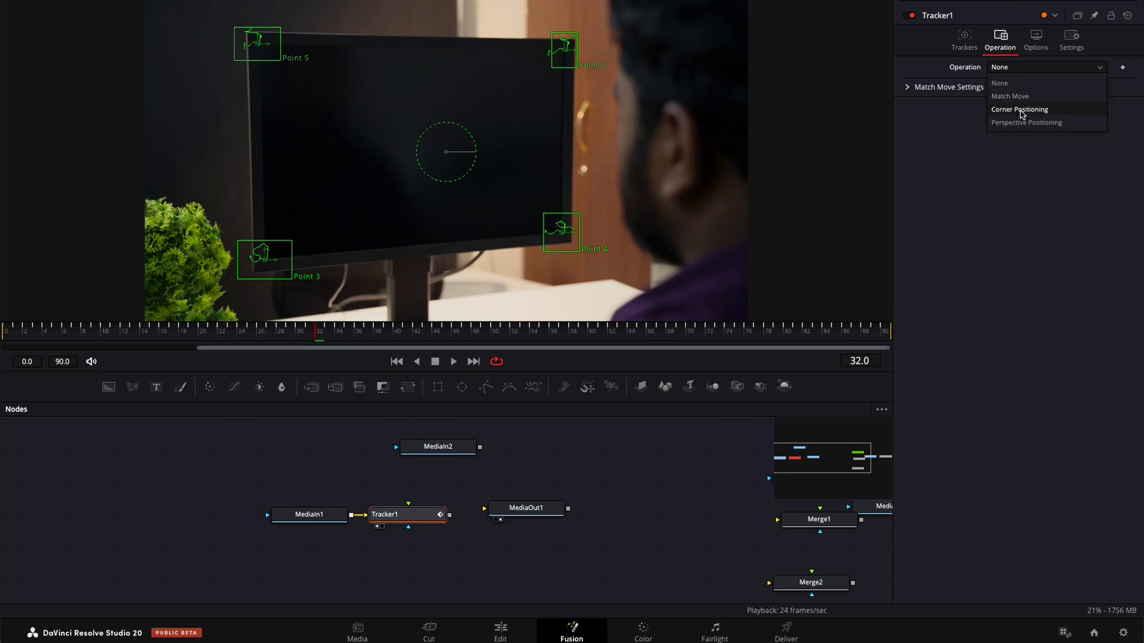
click(1022, 111)
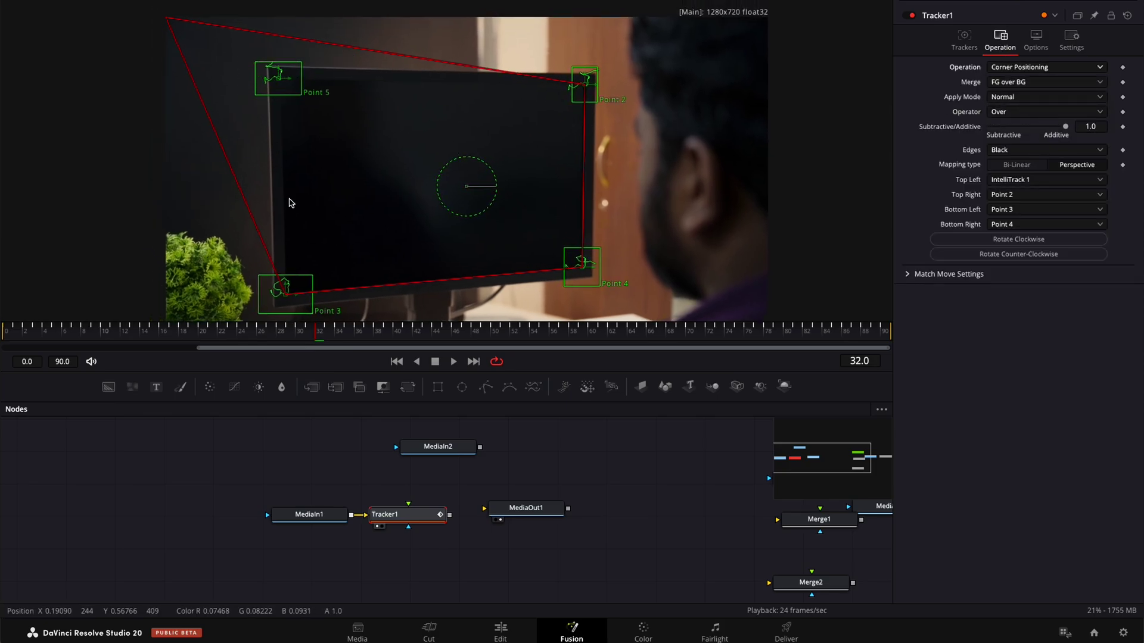
Add a Resize node after MediaIn2 and wire Resize1 into Tracker1's foreground input
mouse_move(453, 460)
mouse_down()
mouse_move(421, 459)
mouse_move(488, 224)
mouse_up()
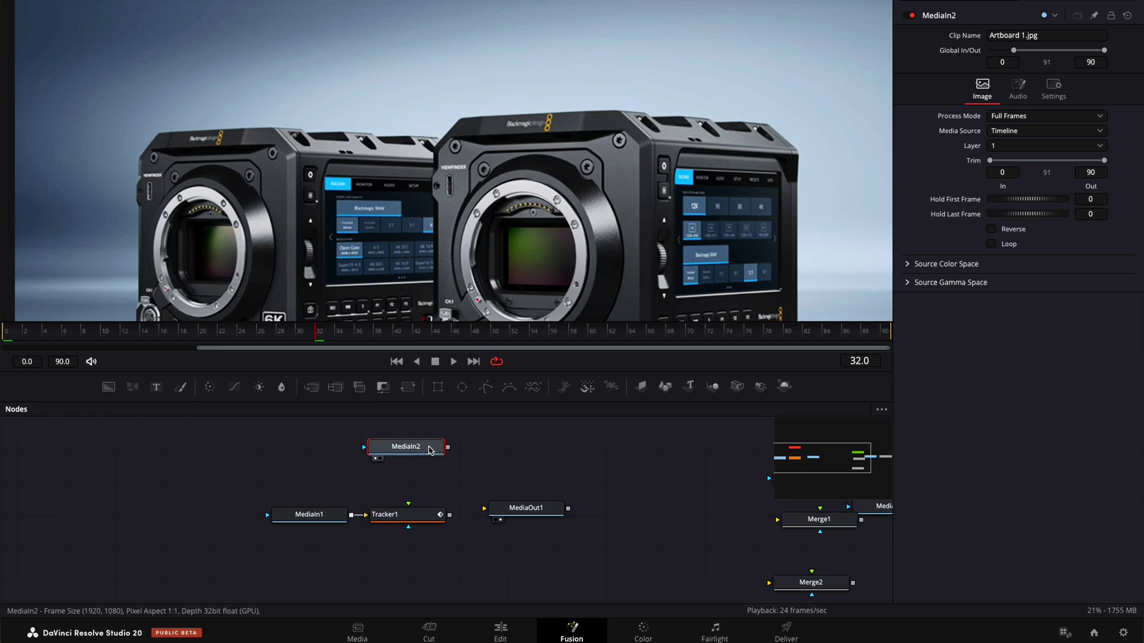
key(shift+space)
text(res)
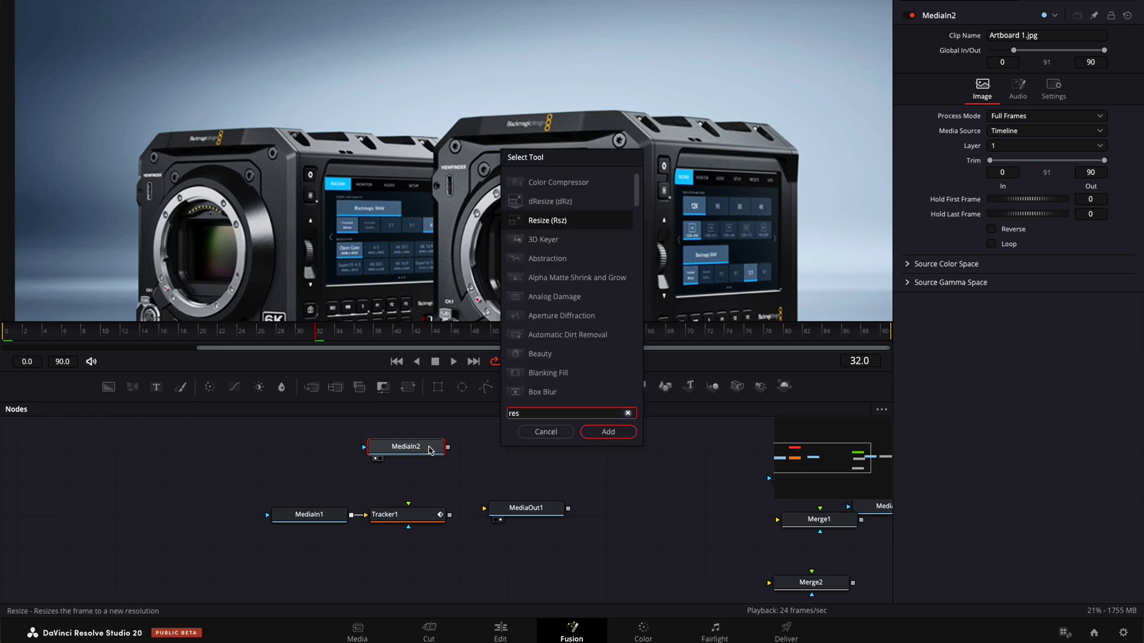
key(Return)
mouse_move(537, 450)
mouse_down()
mouse_move(434, 474)
mouse_move(414, 521)
mouse_up()
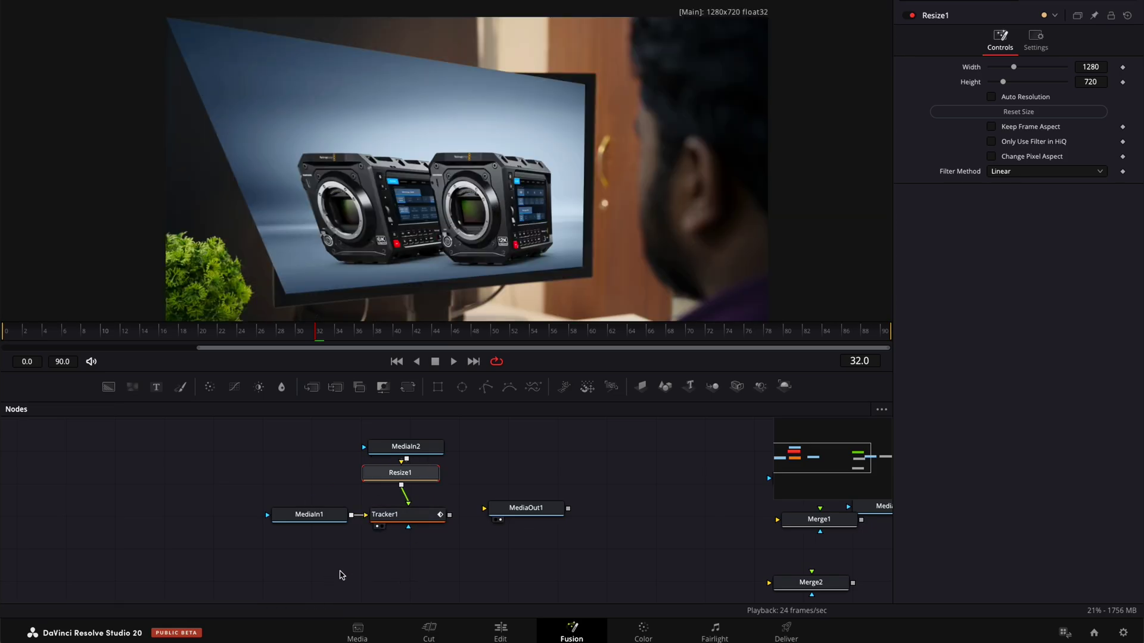
mouse_move(340, 574)
mouse_down()
mouse_move(405, 511)
mouse_move(404, 548)
mouse_up()
click(405, 546)
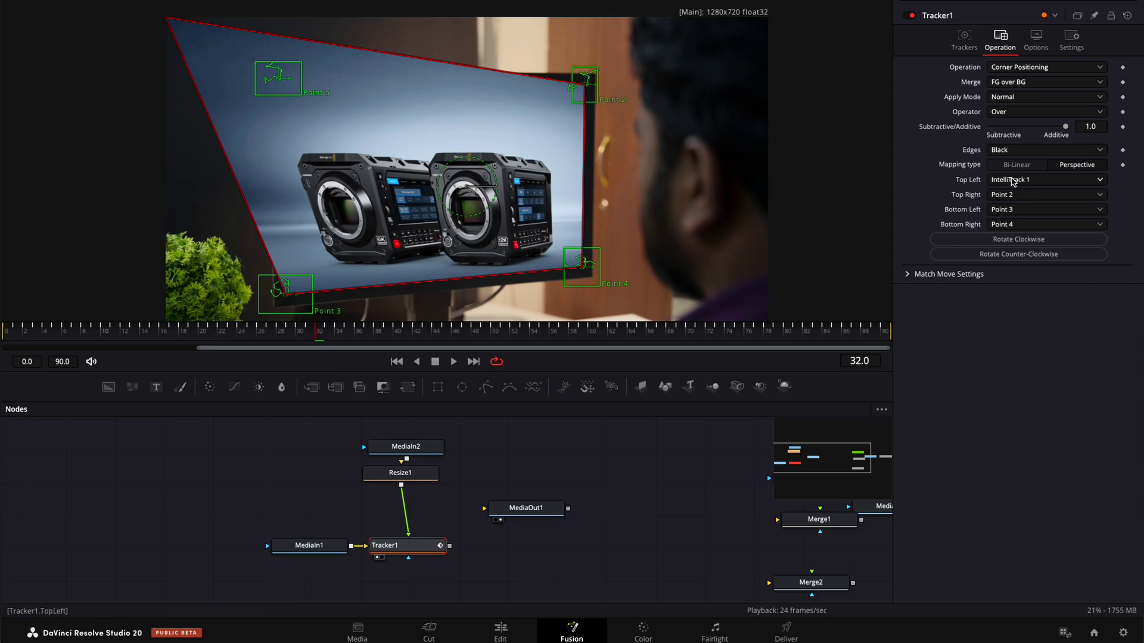
Pin Tracker1's top-left corner to Point 5 and set its Apply Mode to Screen
click(1012, 182)
click(1015, 248)
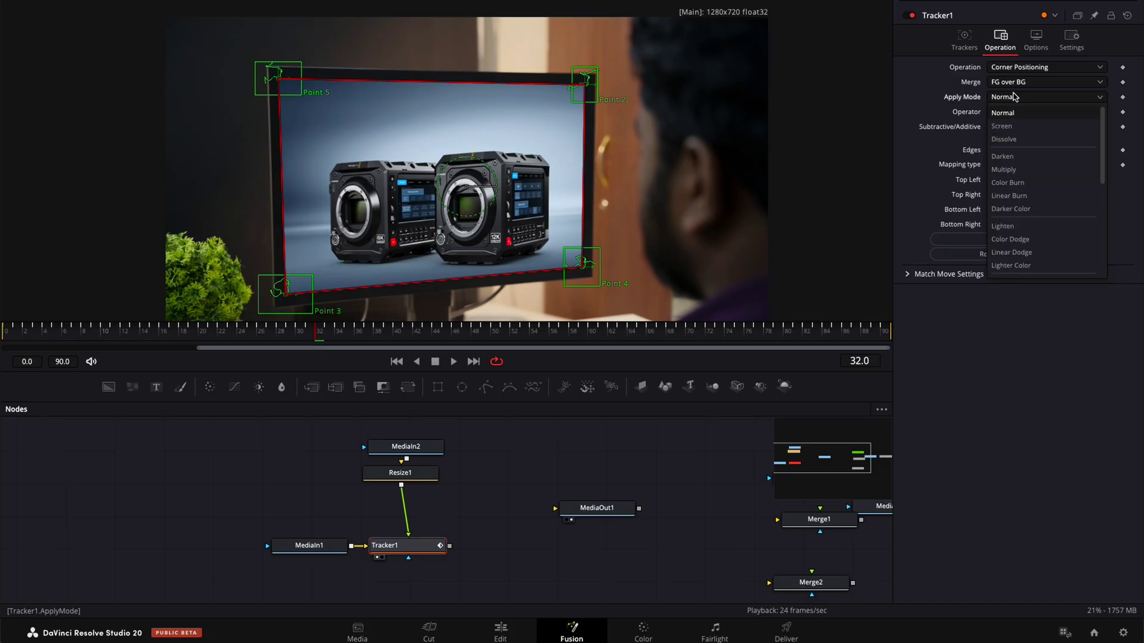
click(553, 250)
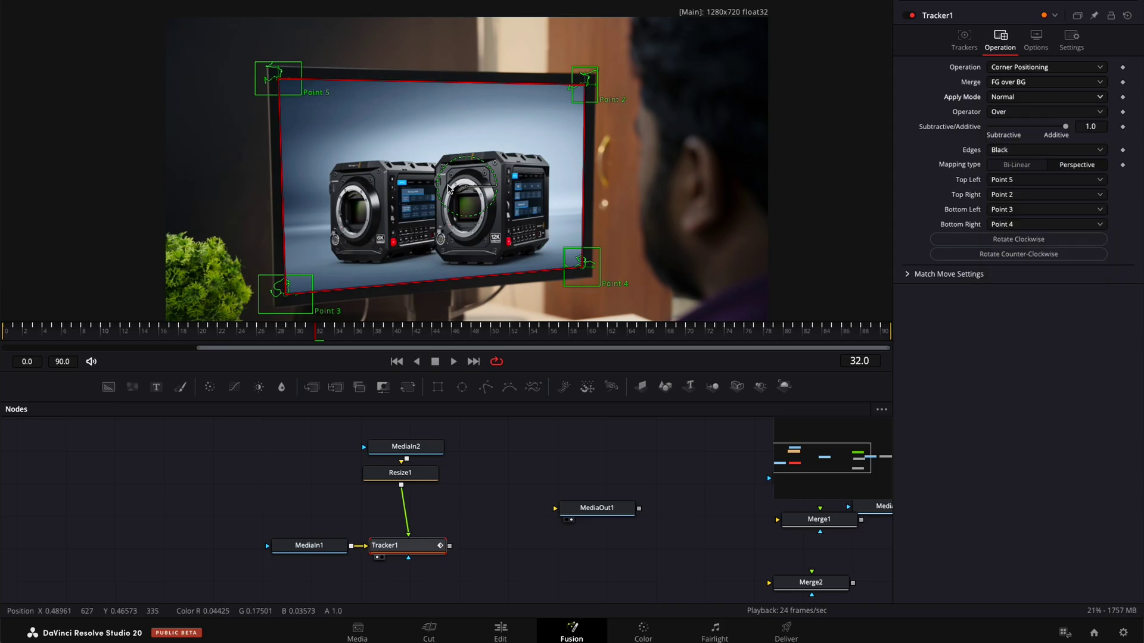
scroll(448, 189, up, 4)
scroll(449, 189, down, 1)
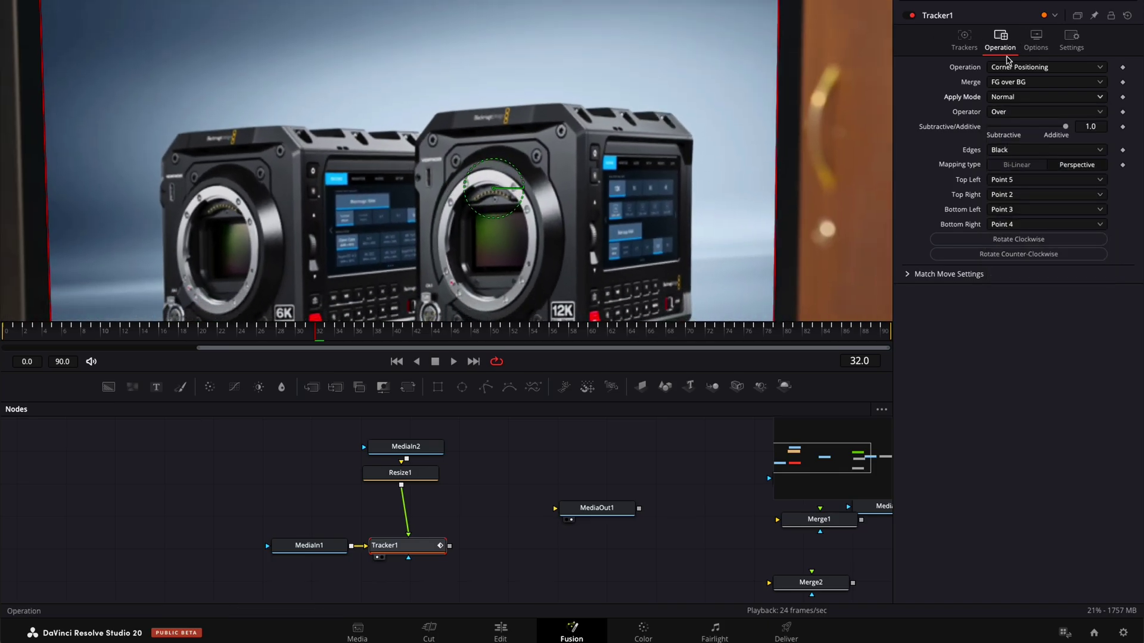
click(1008, 98)
click(1001, 126)
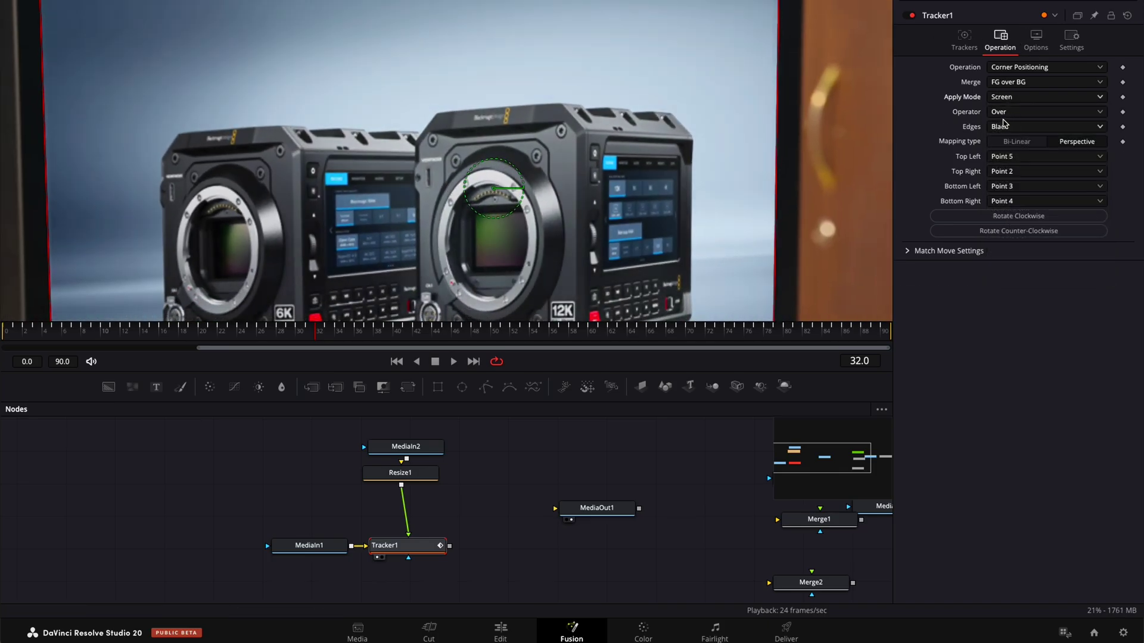
scroll(554, 206, down, 3)
scroll(554, 206, up, 1)
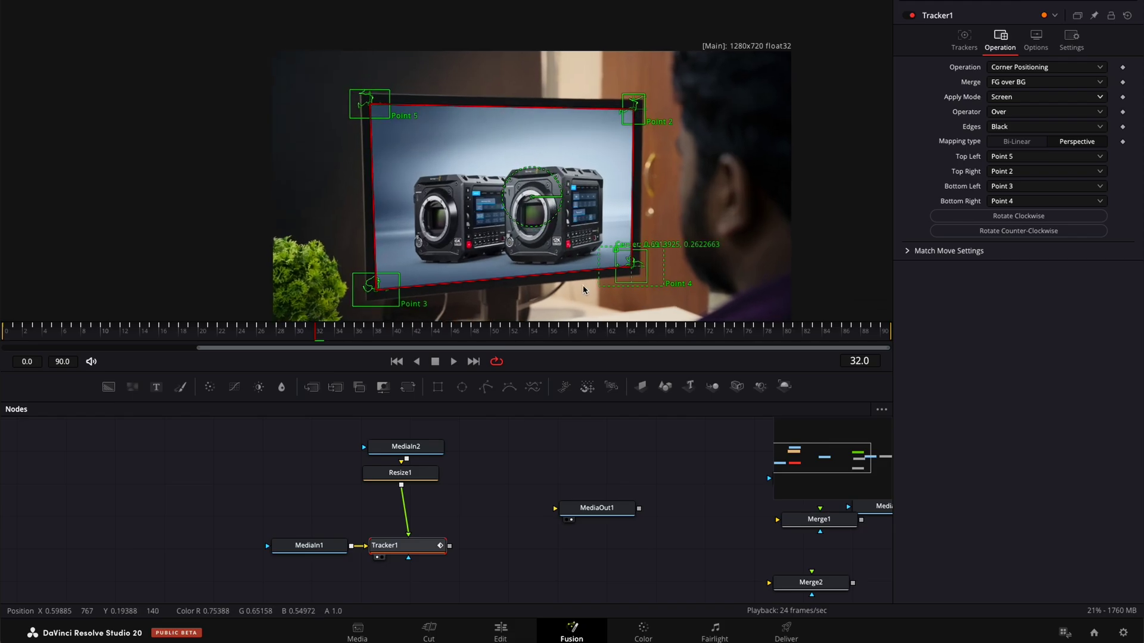
click(487, 557)
Add a Color Corrector after Resize1 with Gain around 0.63 and a slight colour tint
drag(421, 482, 429, 494)
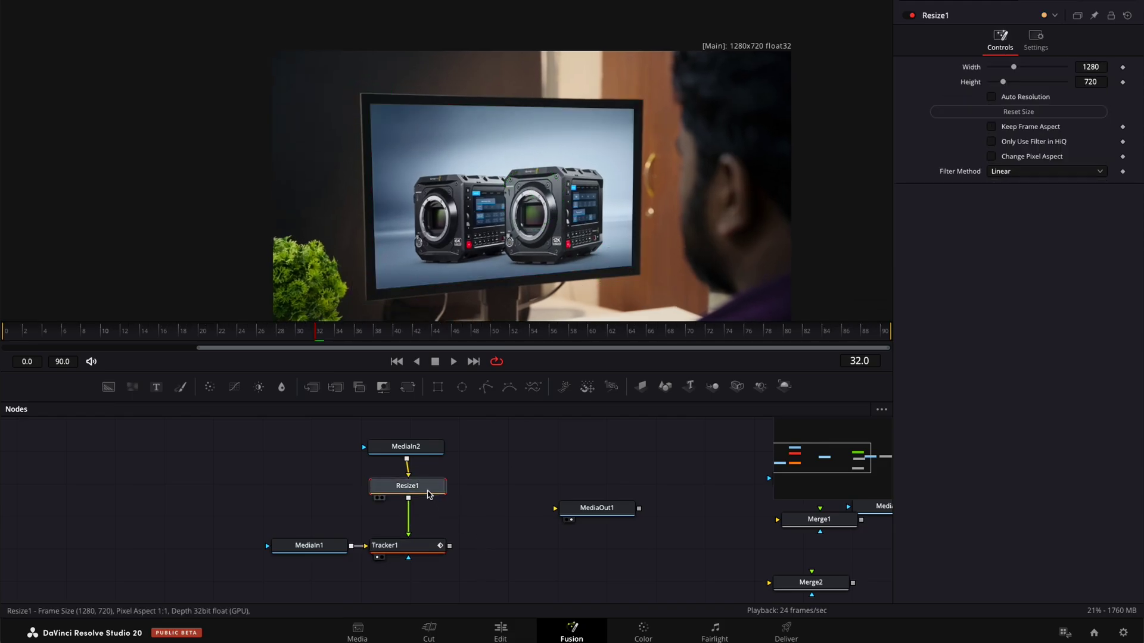
key(shift+space)
text(cc)
key(Return)
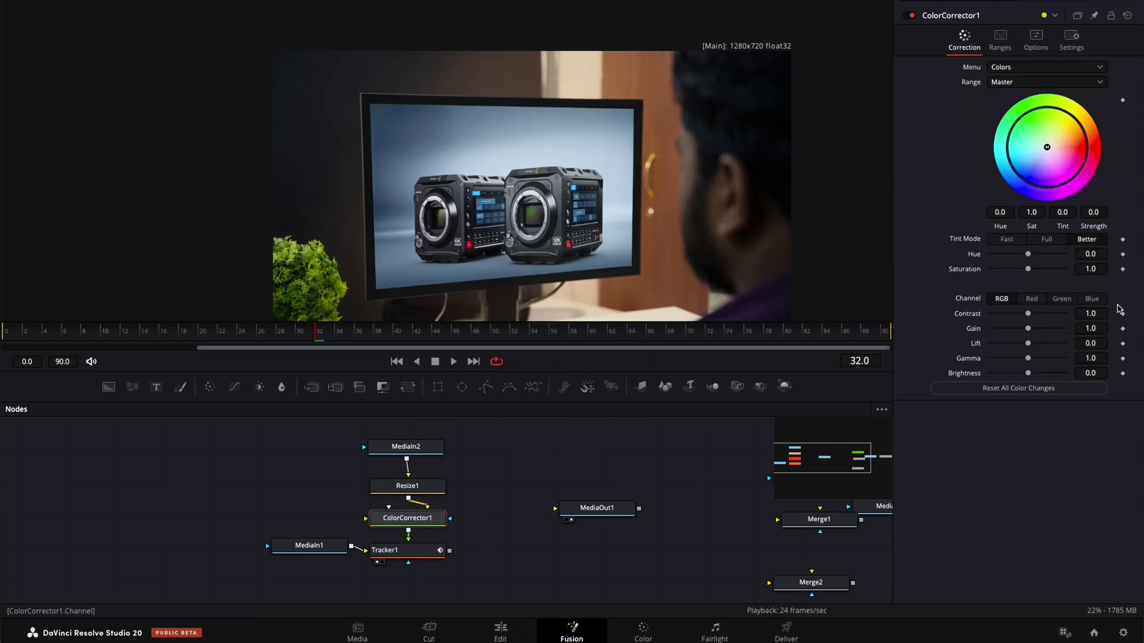
drag(1029, 334, 1014, 333)
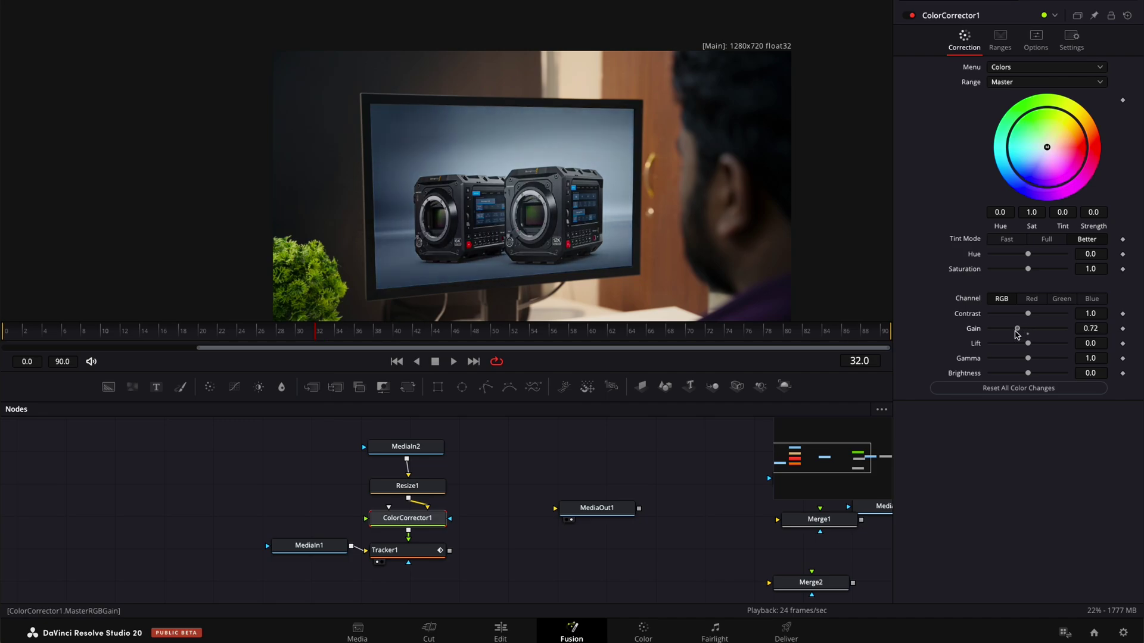
drag(1047, 147, 1054, 141)
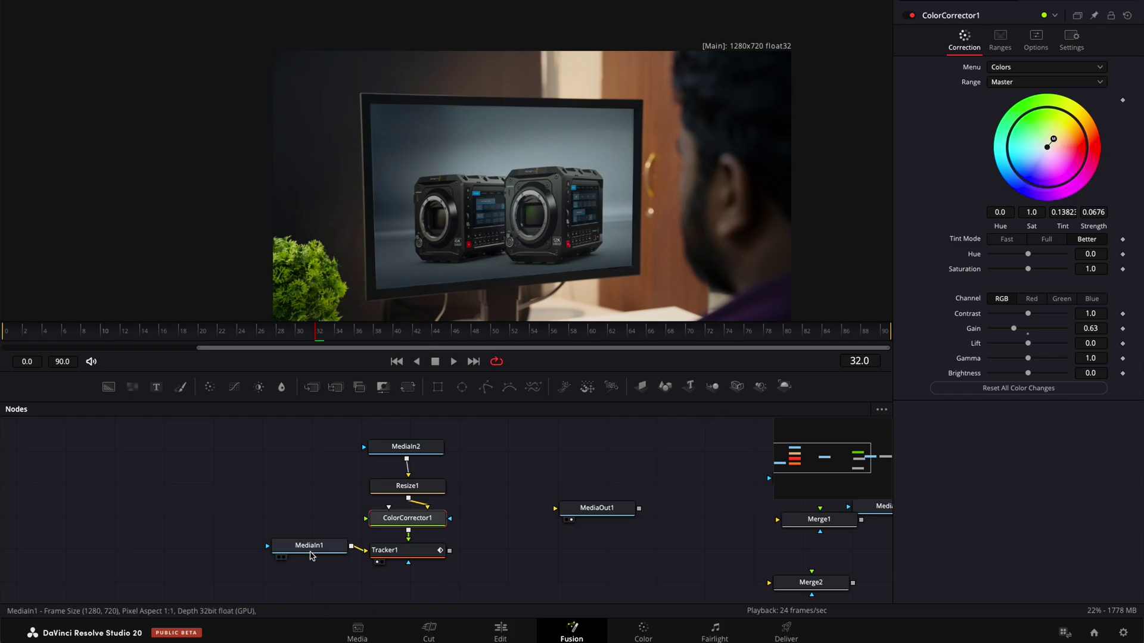
Rearrange the footage and tracker nodes and connect Tracker1's output to MediaOut1
drag(309, 547, 284, 560)
mouse_move(403, 563)
mouse_down()
mouse_move(402, 573)
mouse_move(562, 511)
mouse_move(586, 523)
mouse_up()
click(403, 577)
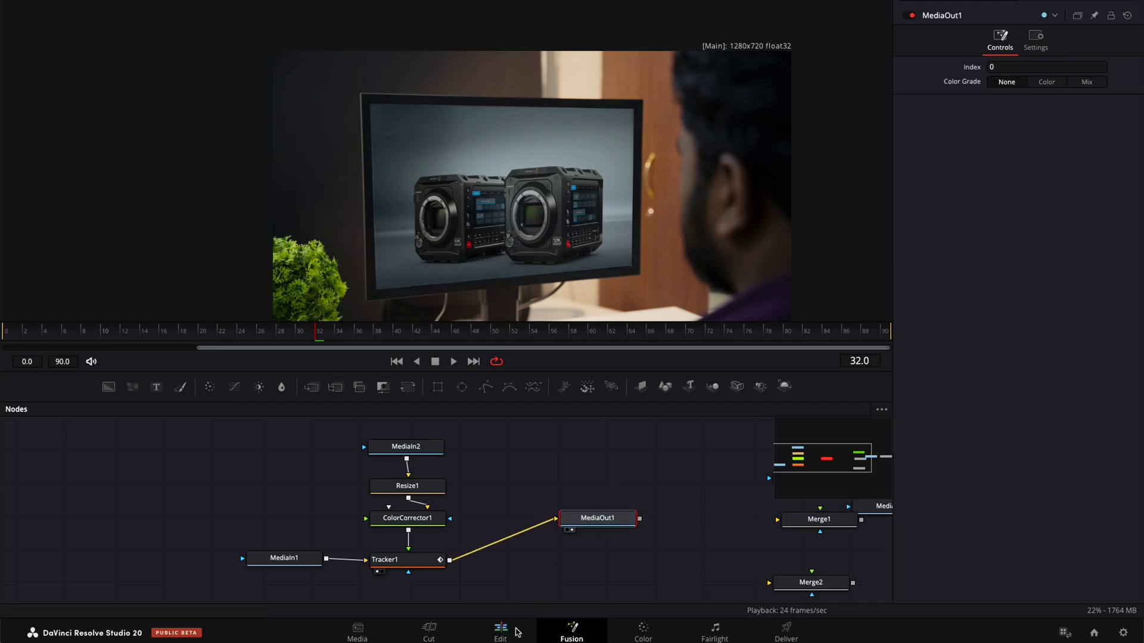
Switch to the Edit page with the playhead back at 01:00:00:00
click(516, 629)
drag(625, 335, 413, 338)
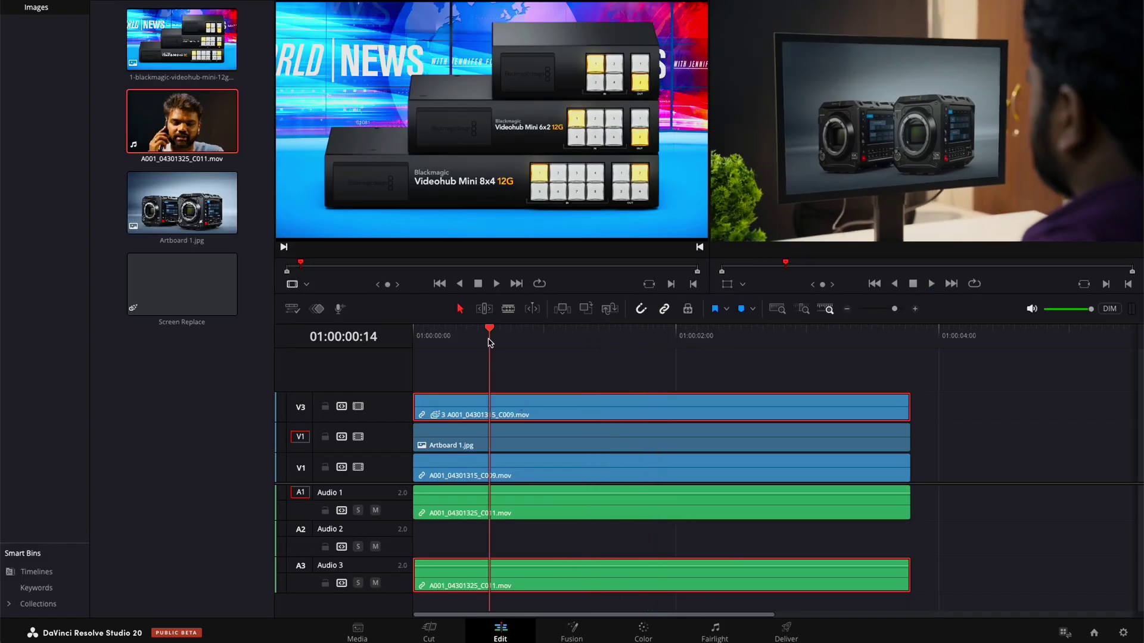
click(460, 378)
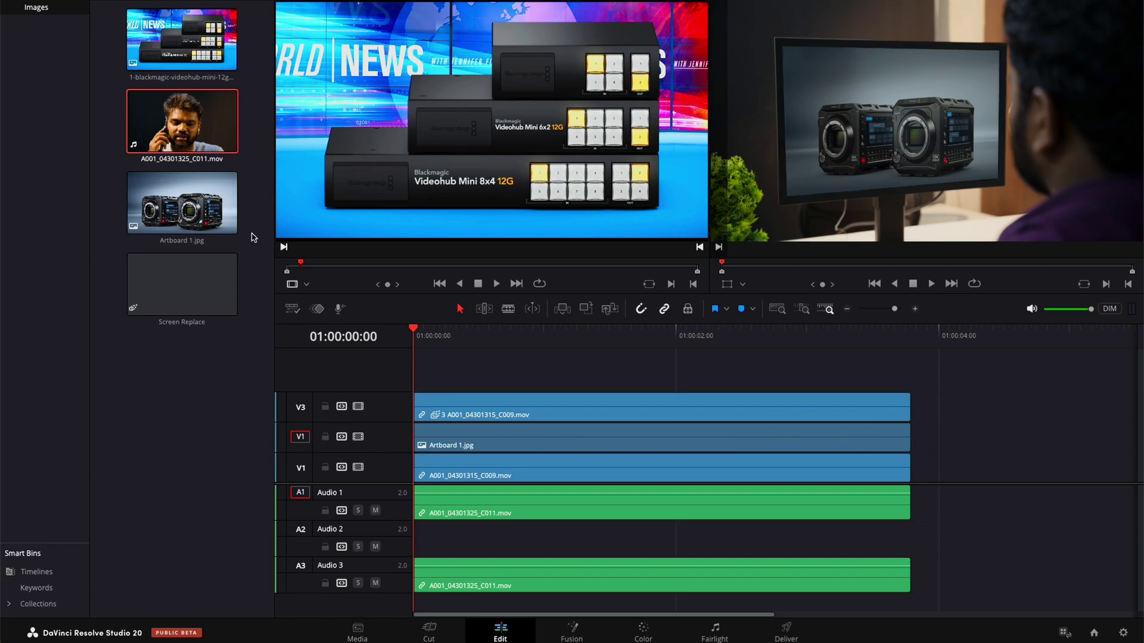
click(191, 36)
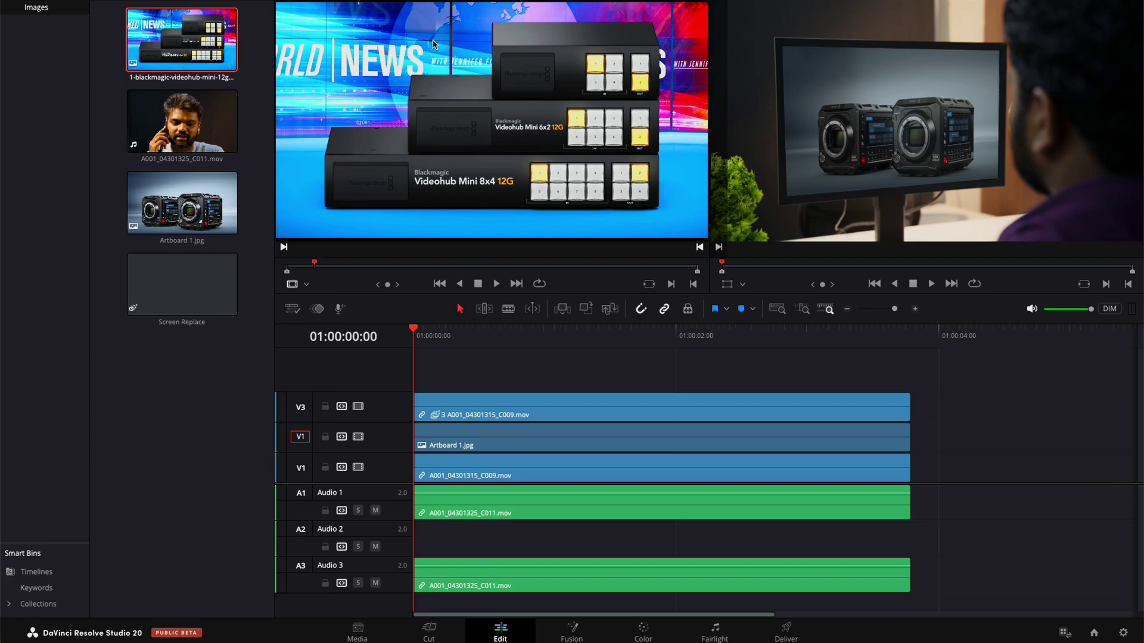
click(613, 311)
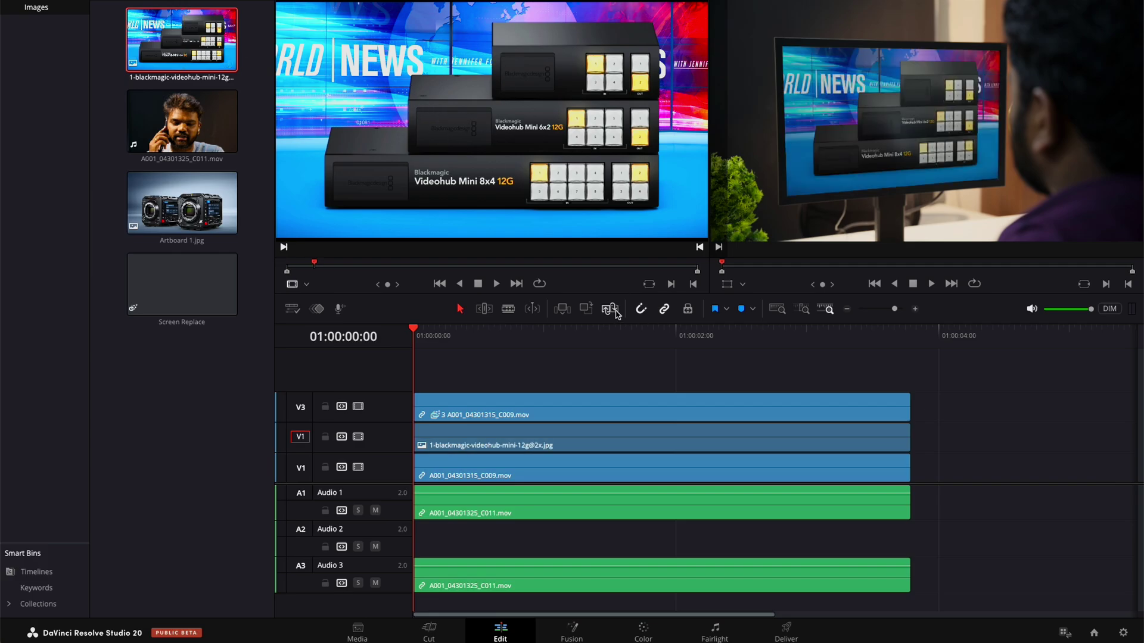
key(space)
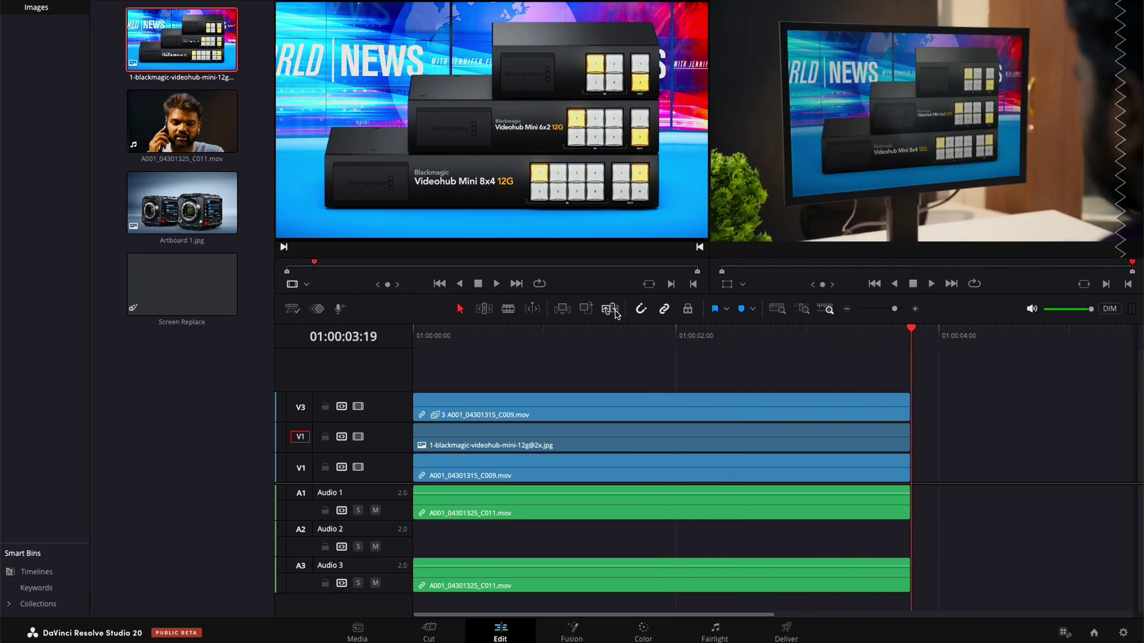
Preview the A001_04301325_C011.mov phone-call clip in the source viewer
drag(514, 349, 394, 352)
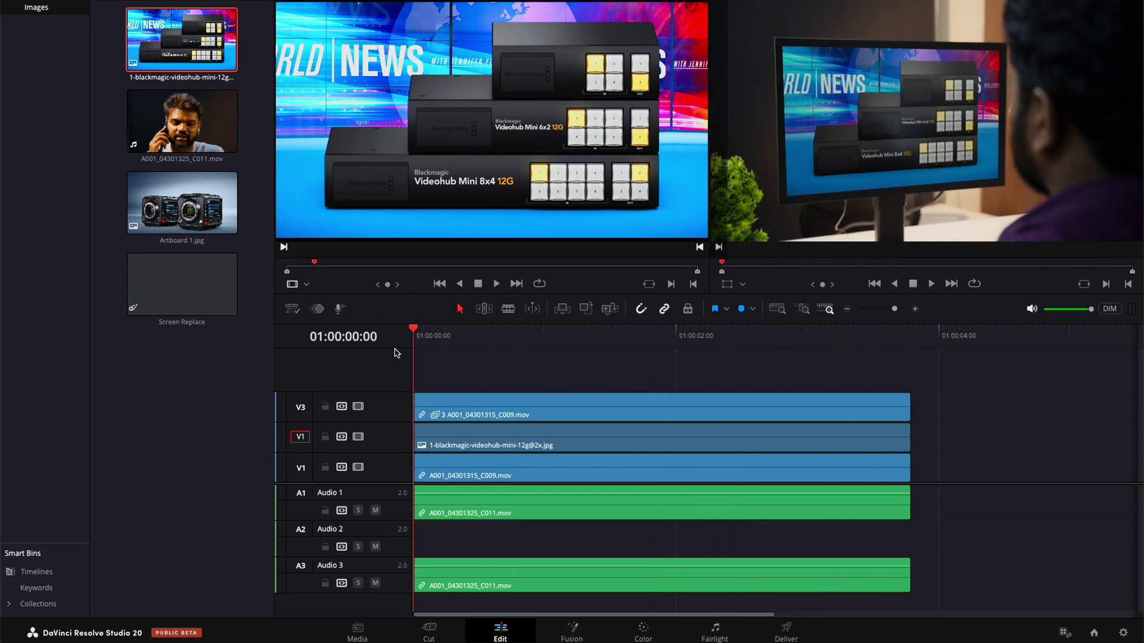
click(181, 120)
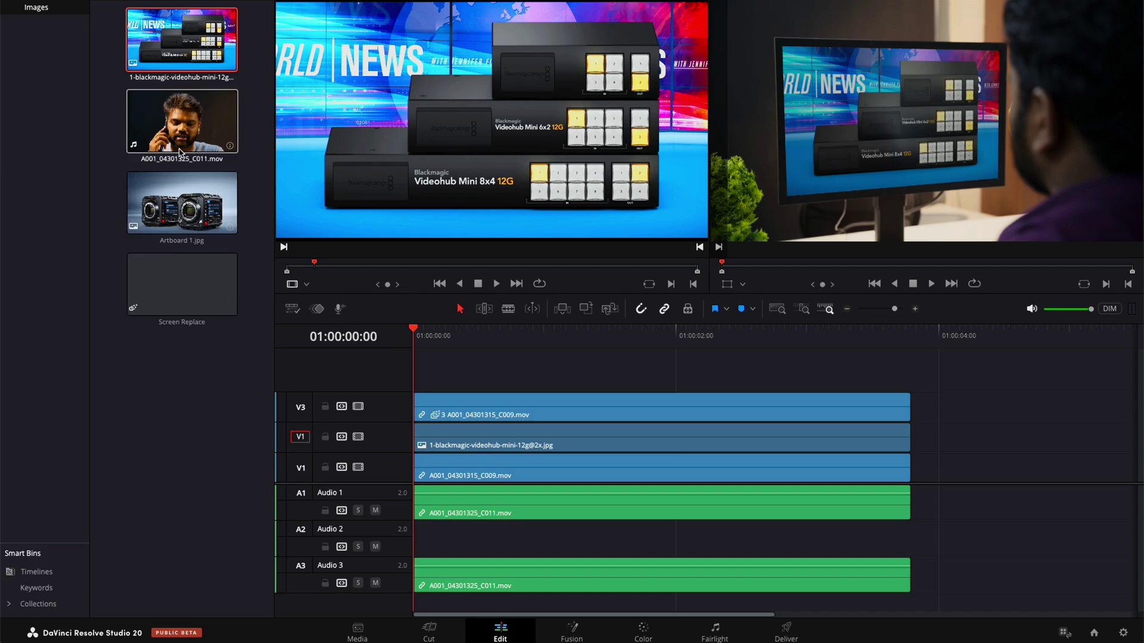
key(space)
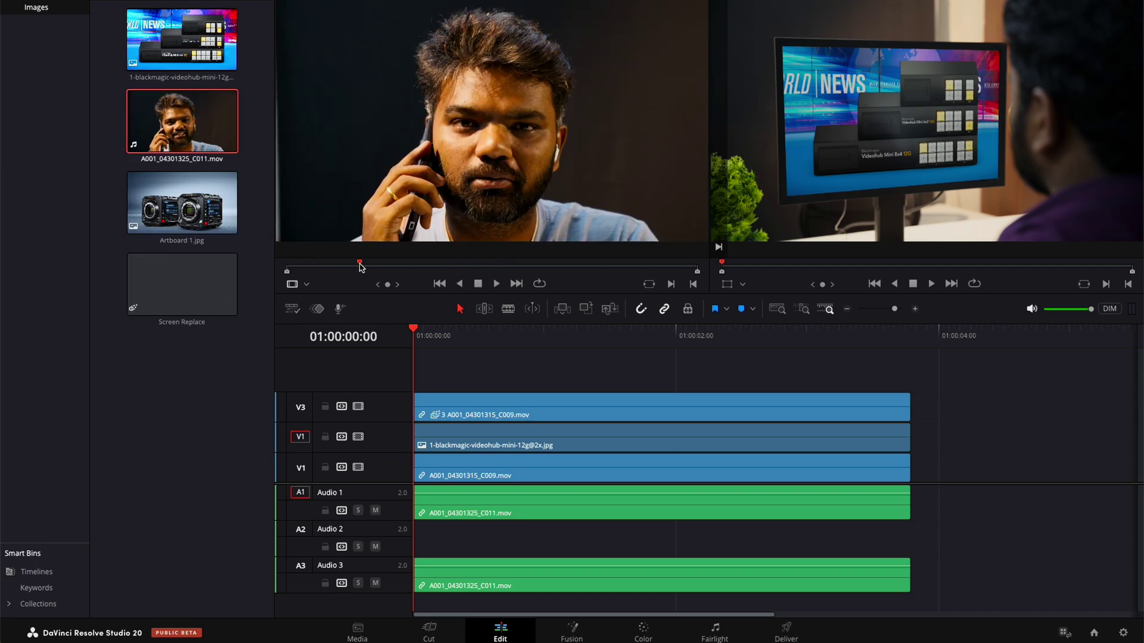
key(space)
key(Home)
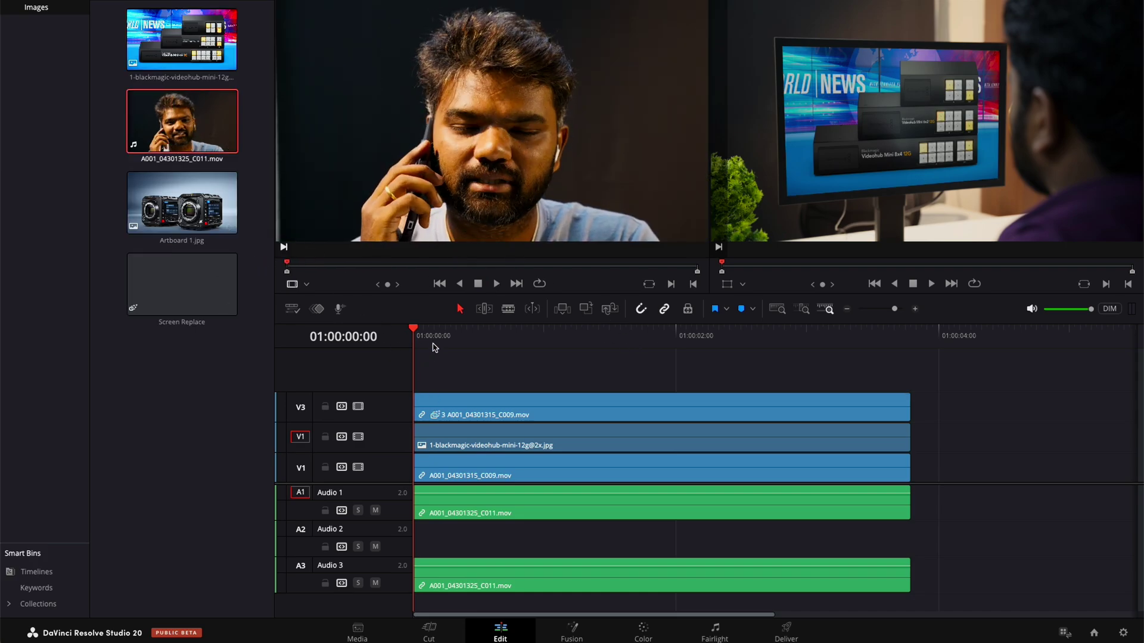
Swap the Videohub image on V2 for A001_04301325_C011.mov
key(space)
key(space)
key(Home)
click(610, 310)
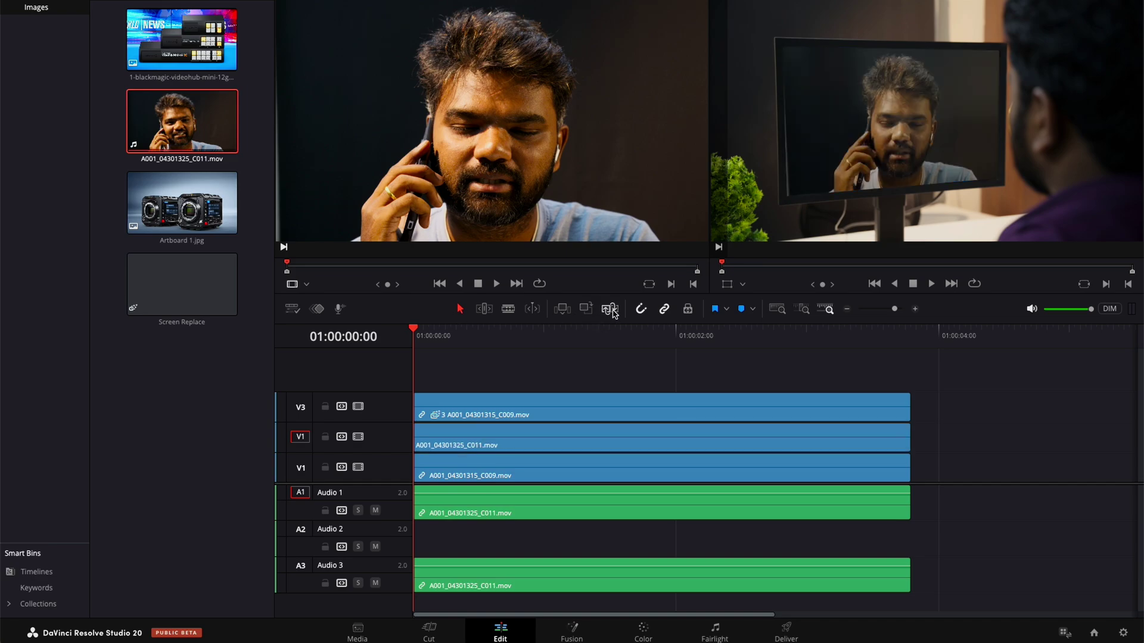
key(space)
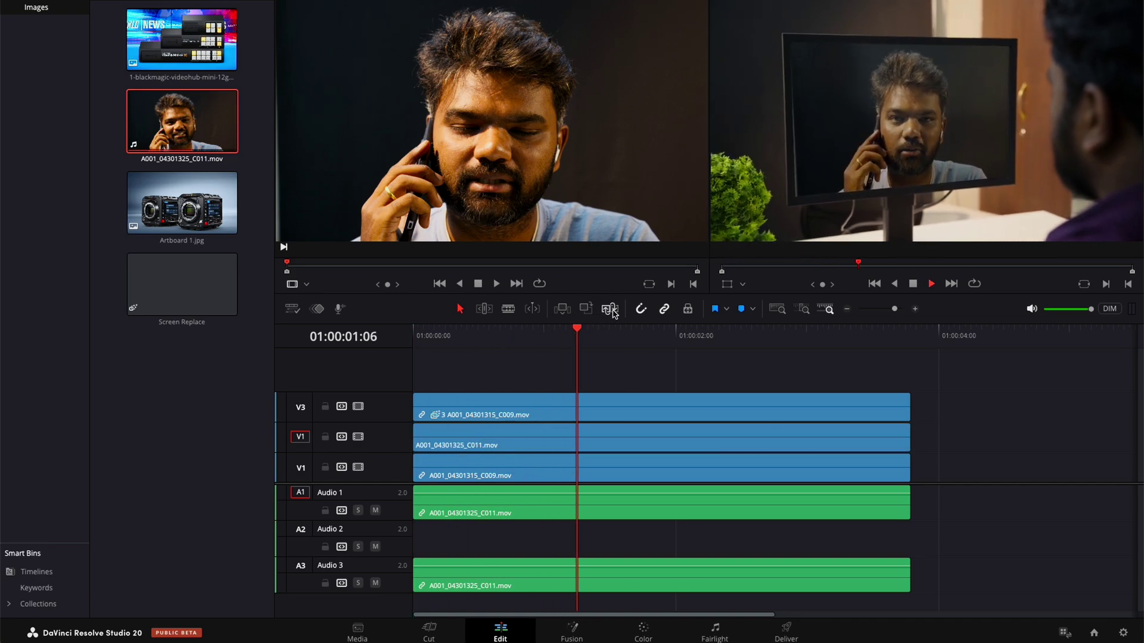